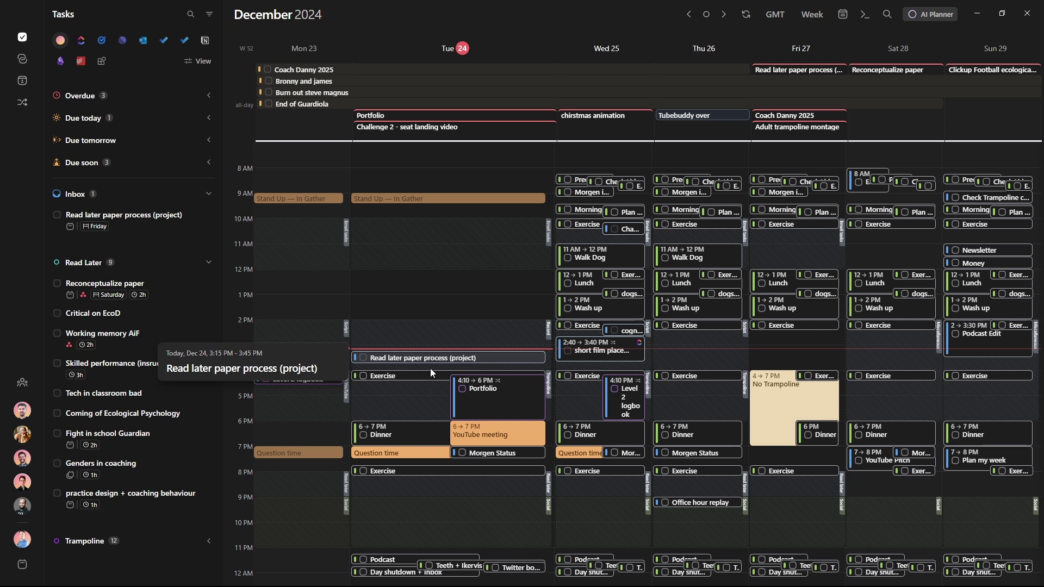
Open the Reconceptualize paper task: Read Later, High importance, 2h estimate, due 28/12/2024.
scroll(464, 380, "up", 3, "ctrl")
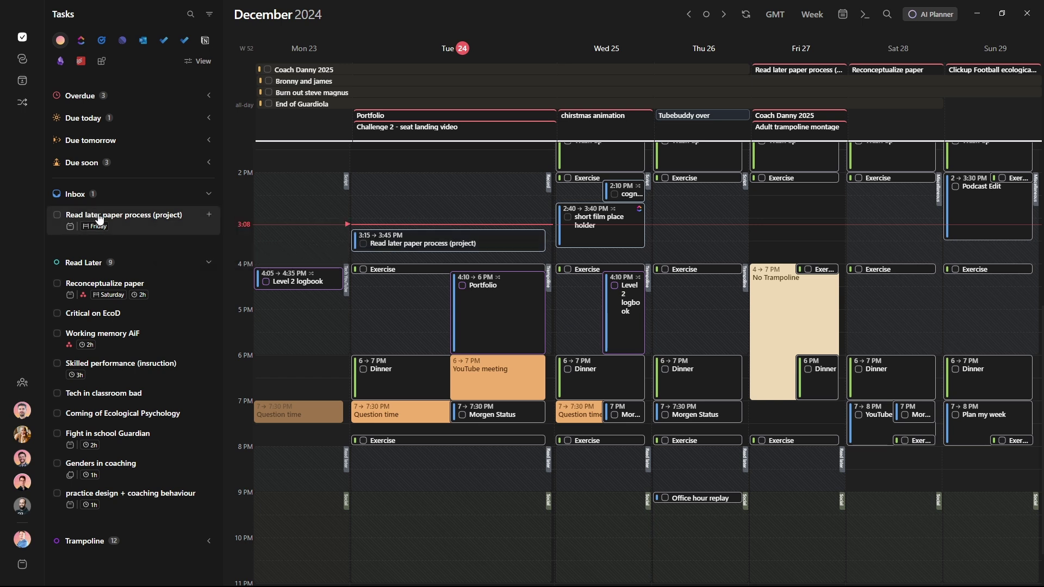
scroll(496, 360, "down", 1)
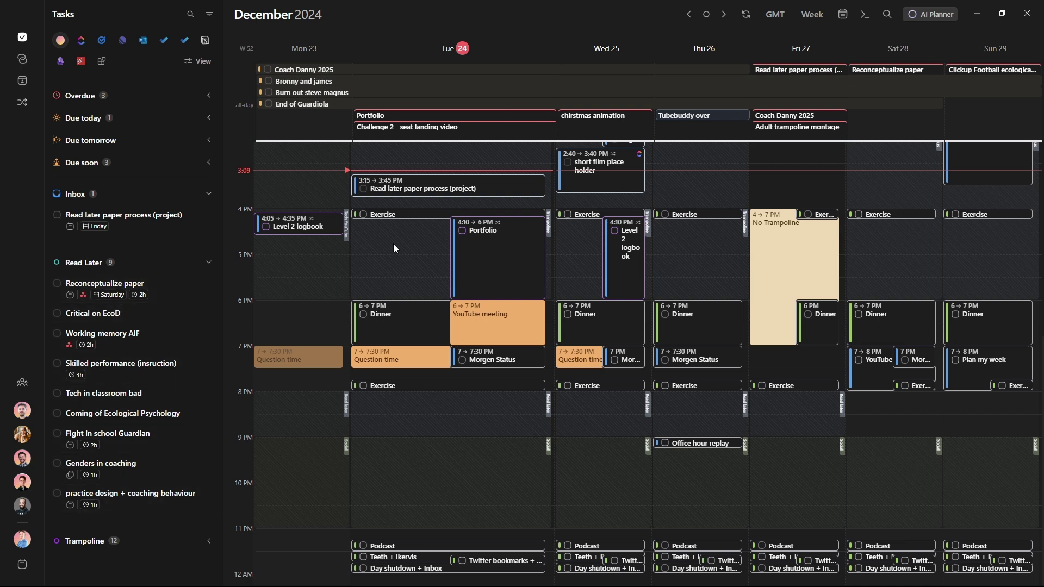
left_click(114, 288)
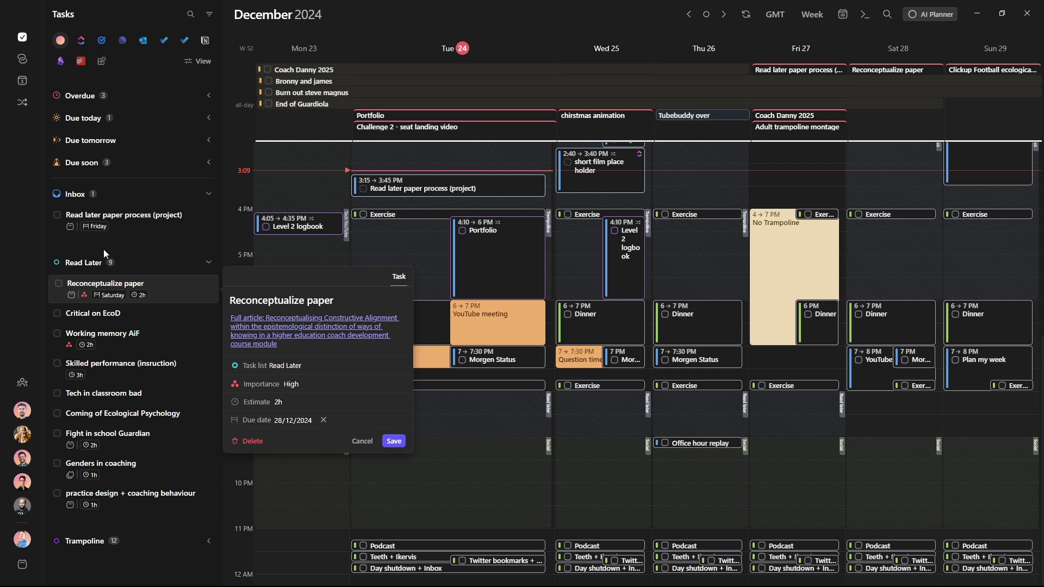
Close the Reconceptualize paper card, check Skilled performance (Normal, 3h), then dismiss it.
key("Escape")
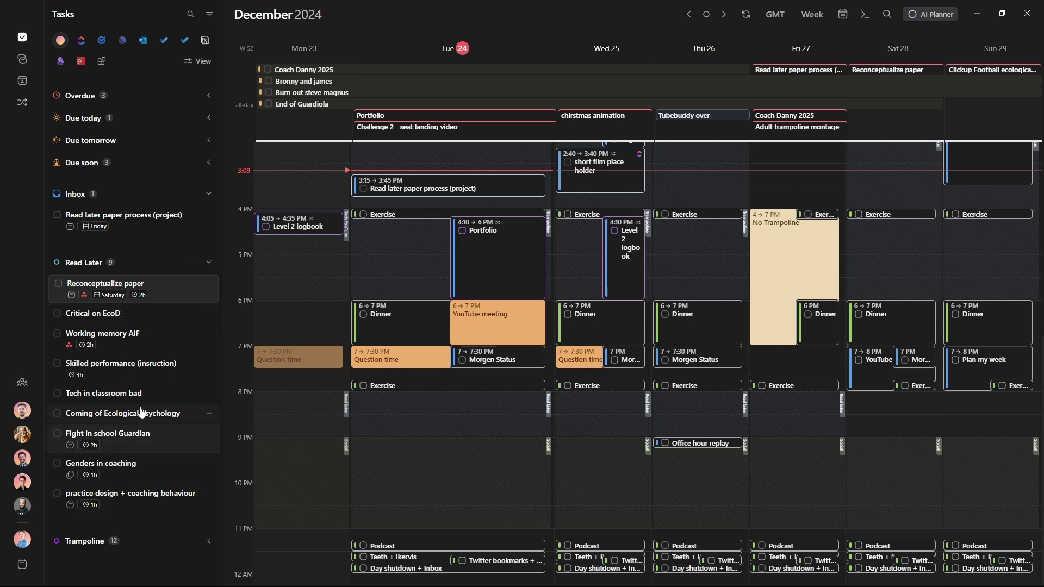
left_click(122, 372)
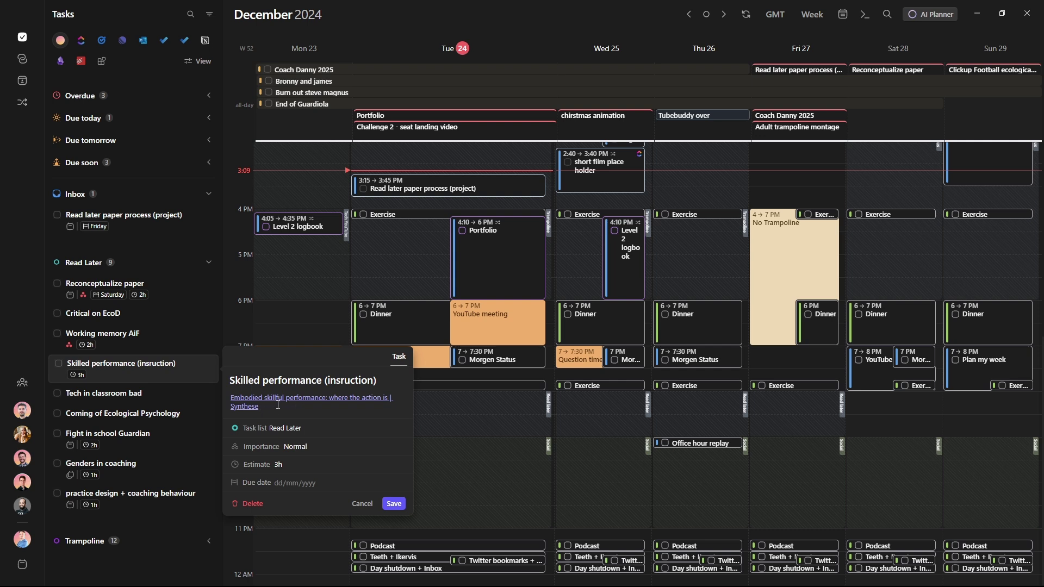
left_click(85, 246)
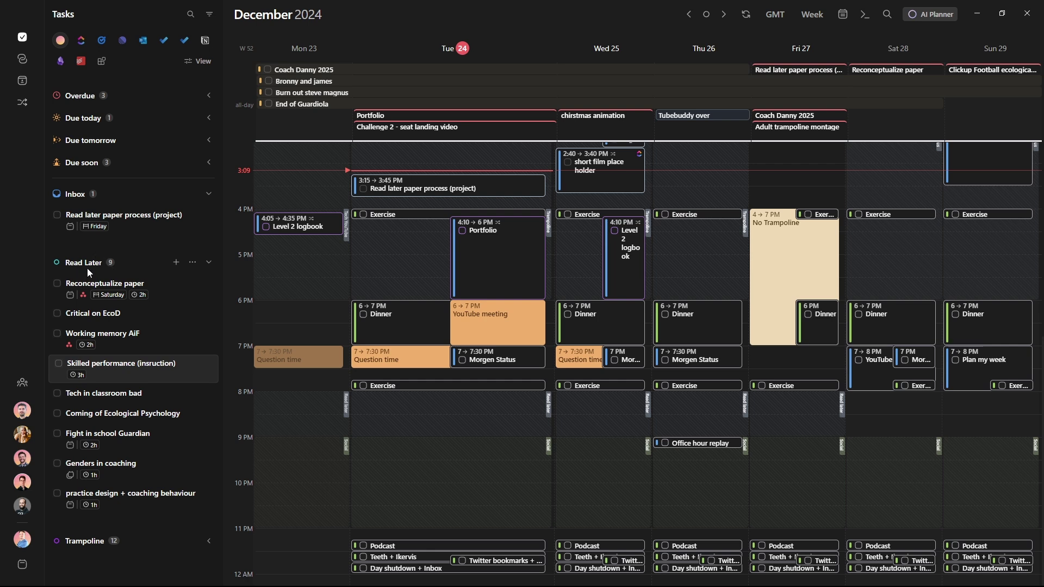
left_click(102, 42)
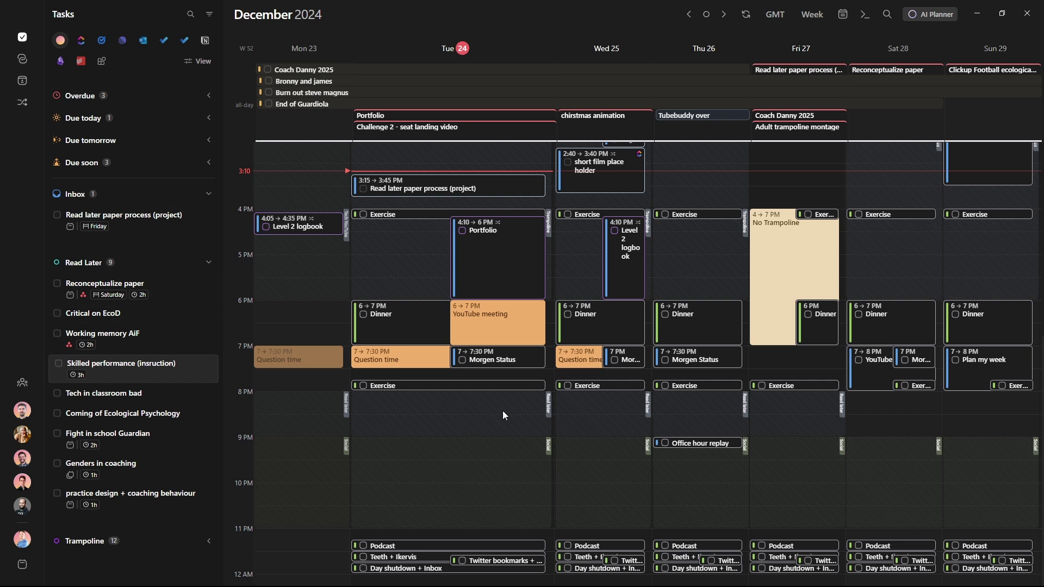
left_click(550, 408)
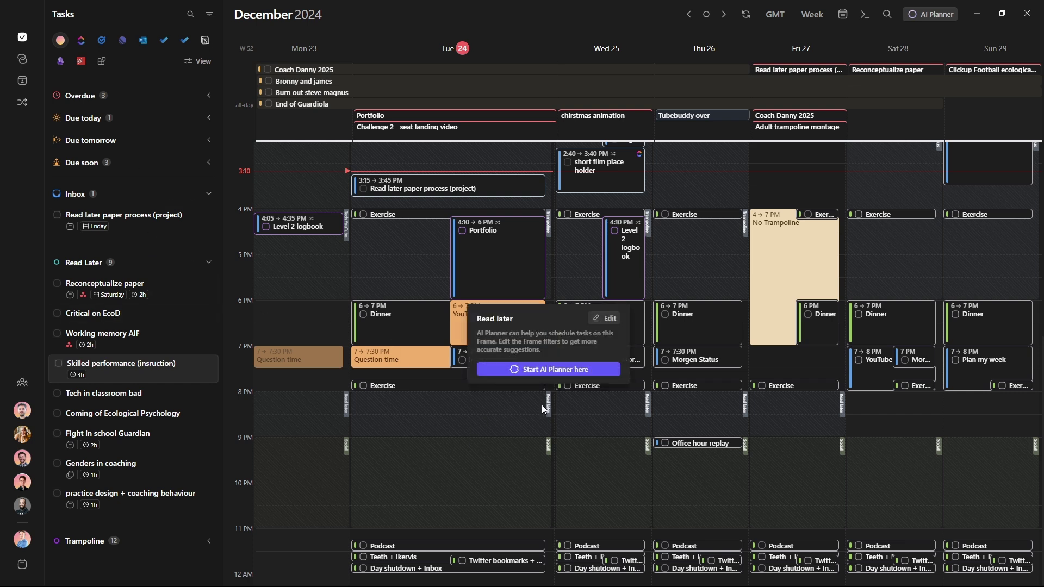
left_click(541, 405)
left_click(549, 408)
left_click(605, 318)
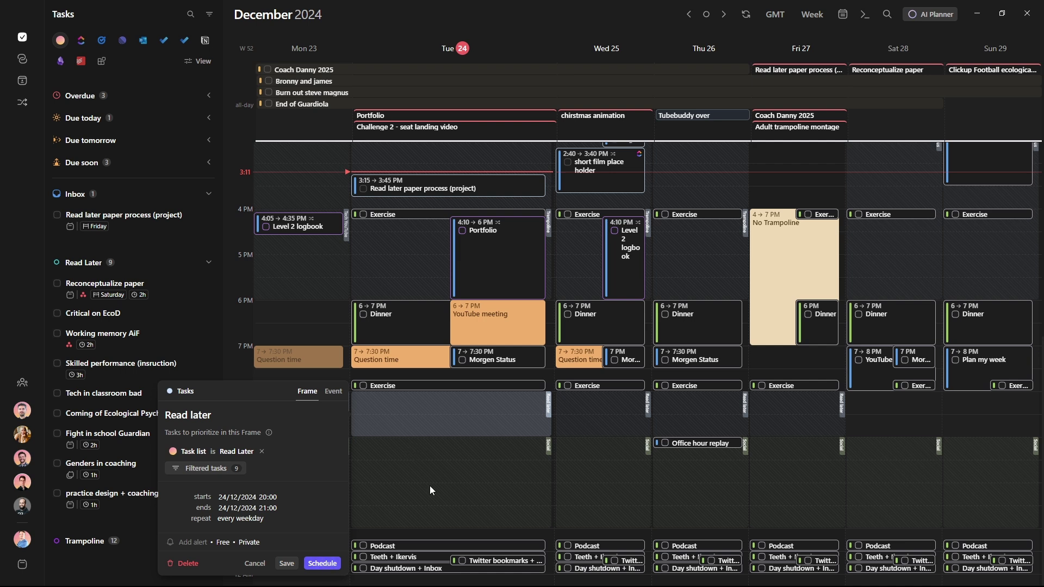
left_click(408, 491)
scroll(442, 394, "up", 8)
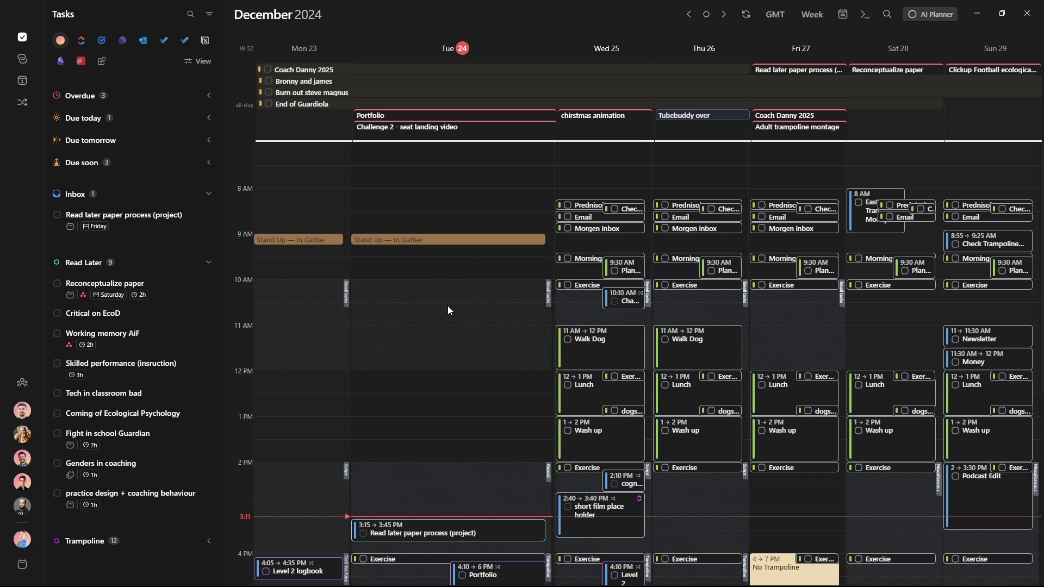
scroll(448, 310, "down", 5)
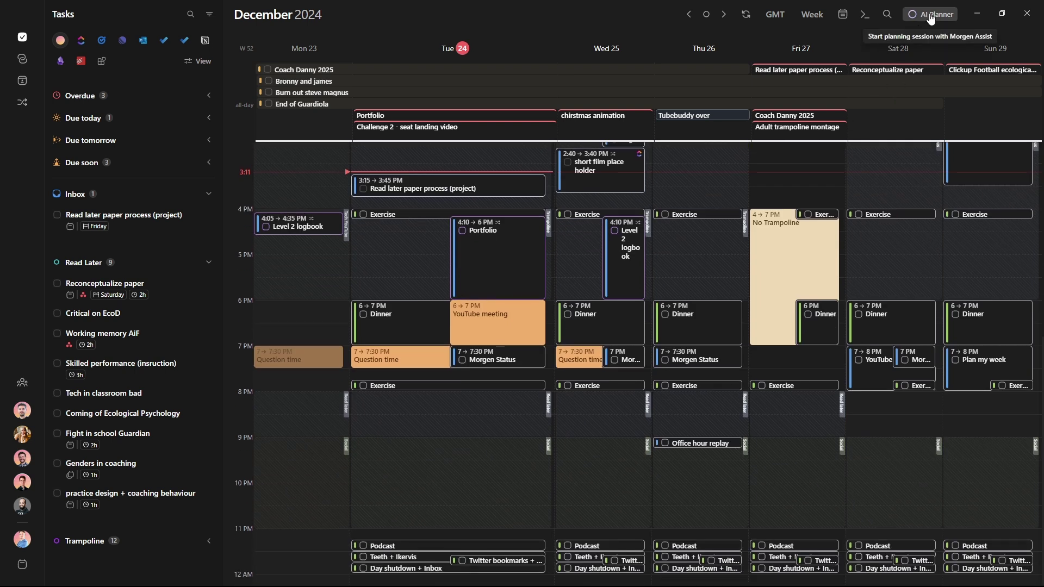
Start the AI Planner from Tuesday's Read later frame to preview evening reading slots.
left_click(549, 408)
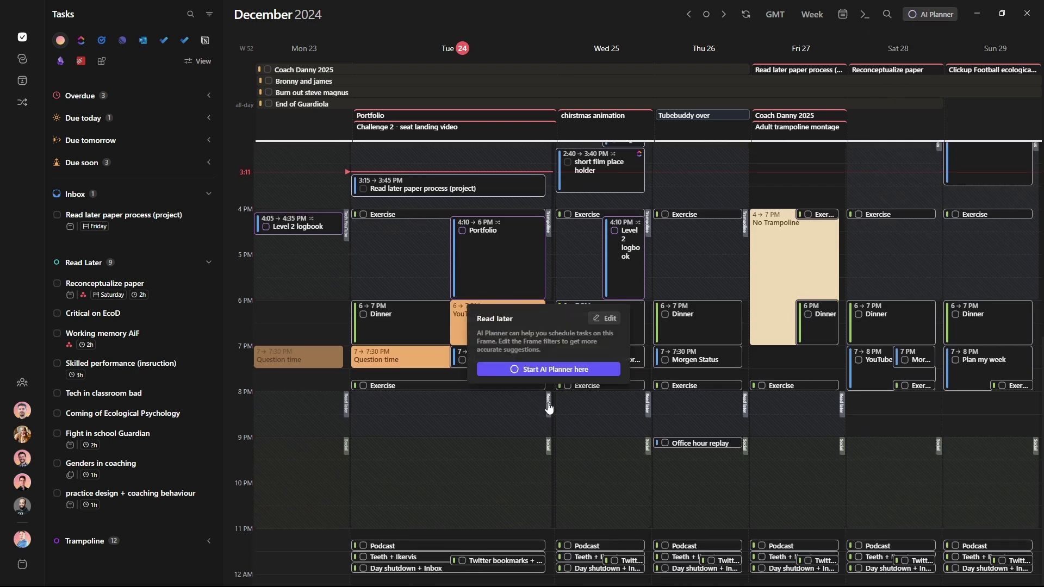
left_click(585, 369)
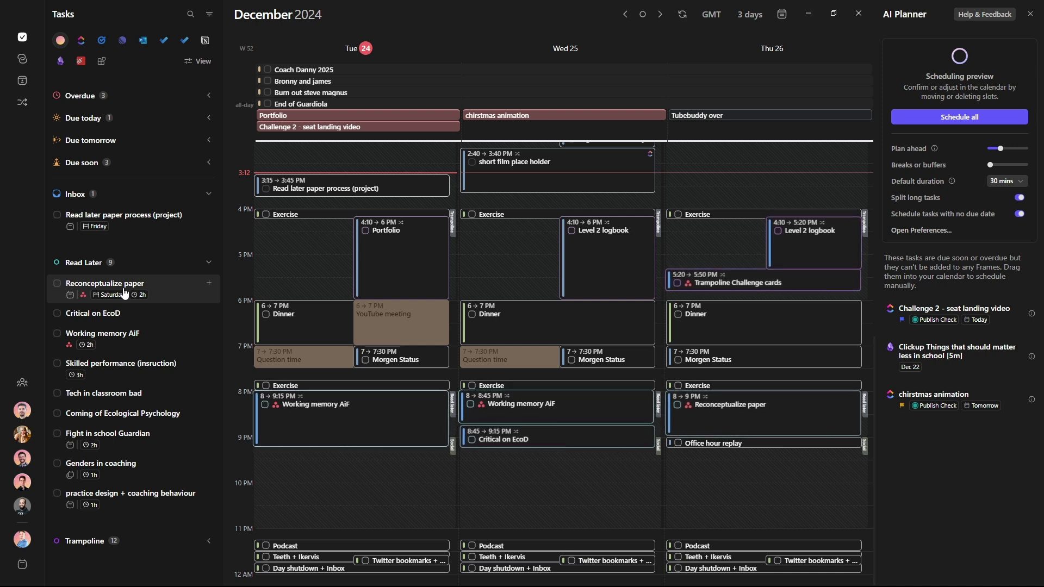
Swap Critical on EcoD for Coming of Ecological Psychology in Wednesday's 8:45 PM preview slot.
left_click(155, 298)
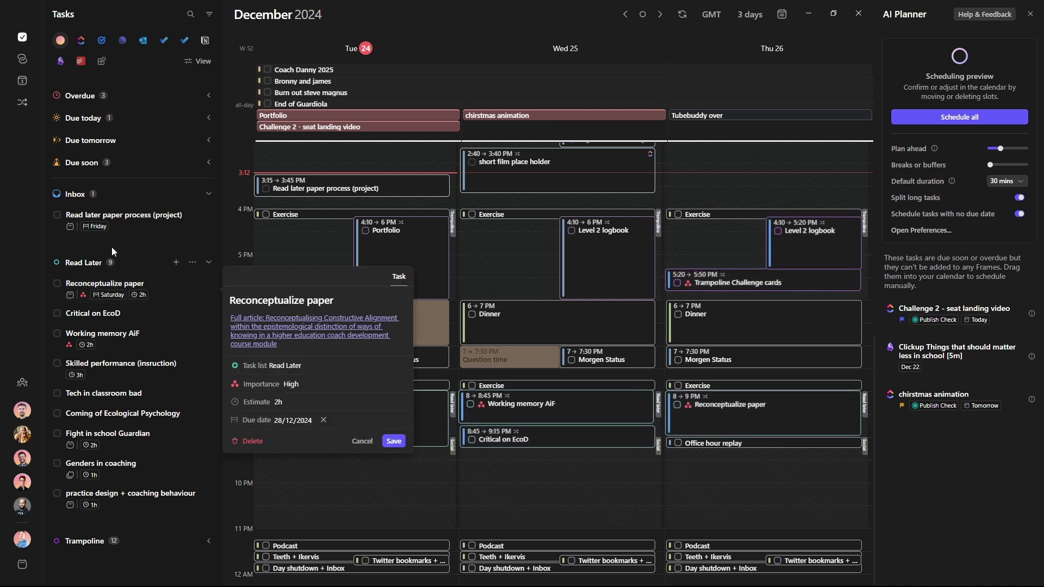
left_click(202, 294)
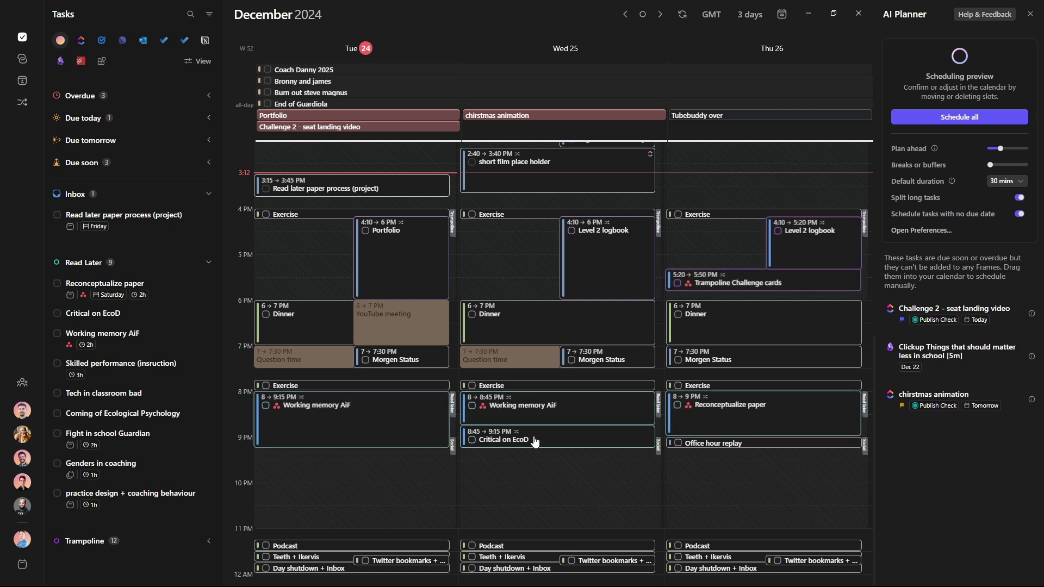
right_click(527, 434)
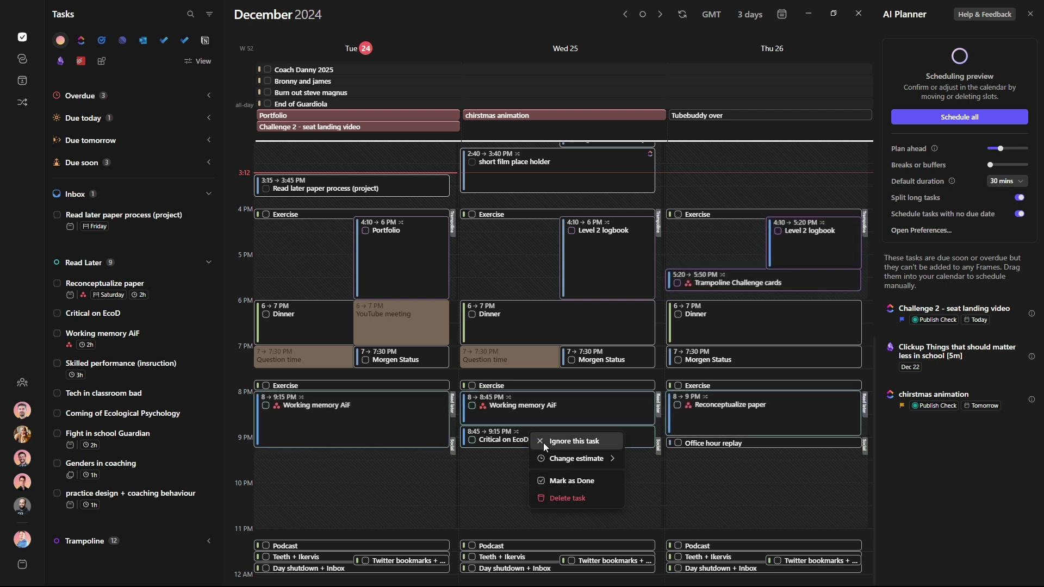
mouse_move(572, 460)
left_click(649, 509)
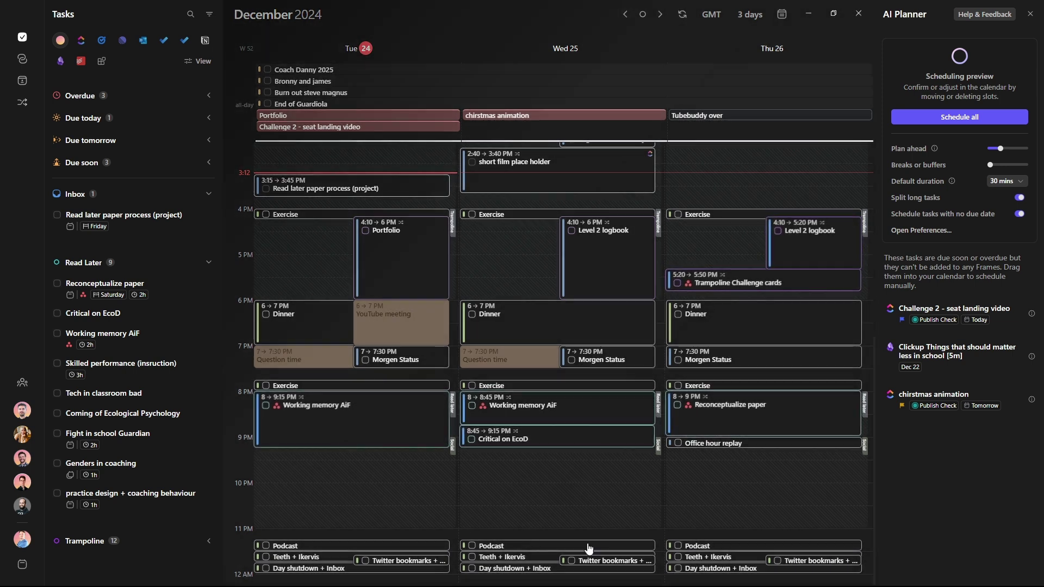
scroll(553, 511, "up", 5)
scroll(566, 366, "down", 5)
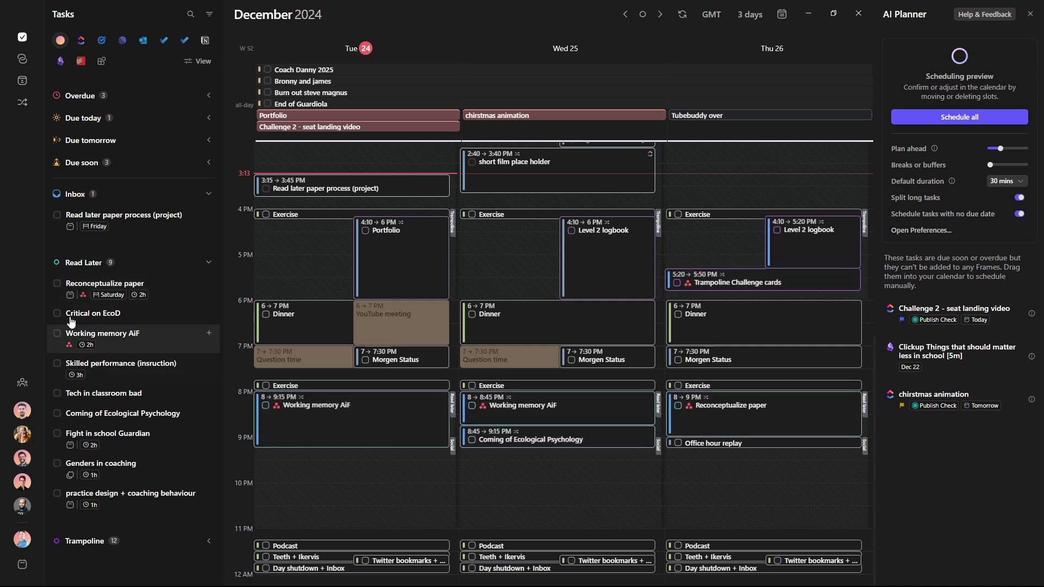
mouse_move(68, 302)
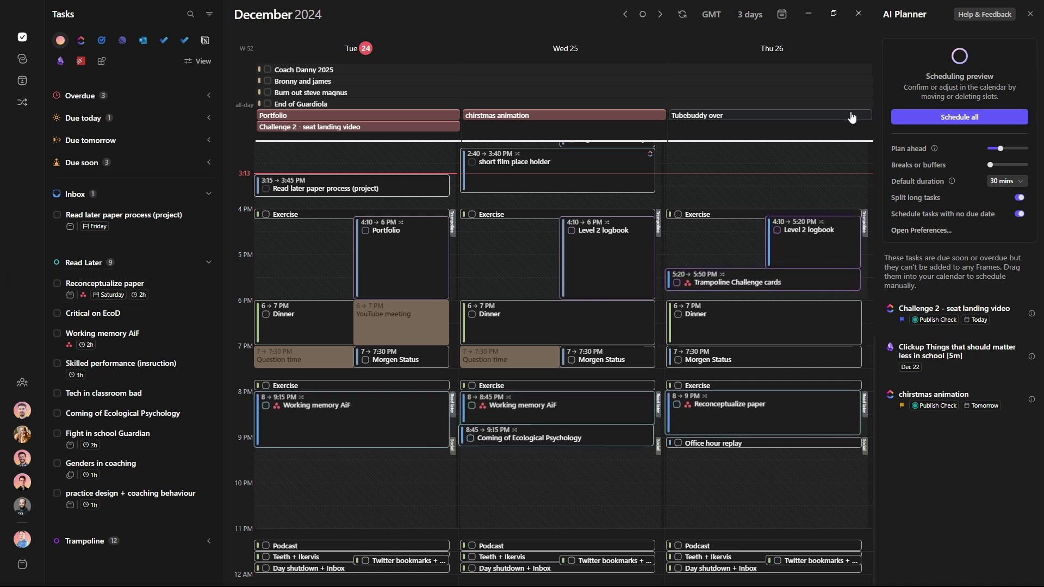
scroll(729, 315, "up", 6)
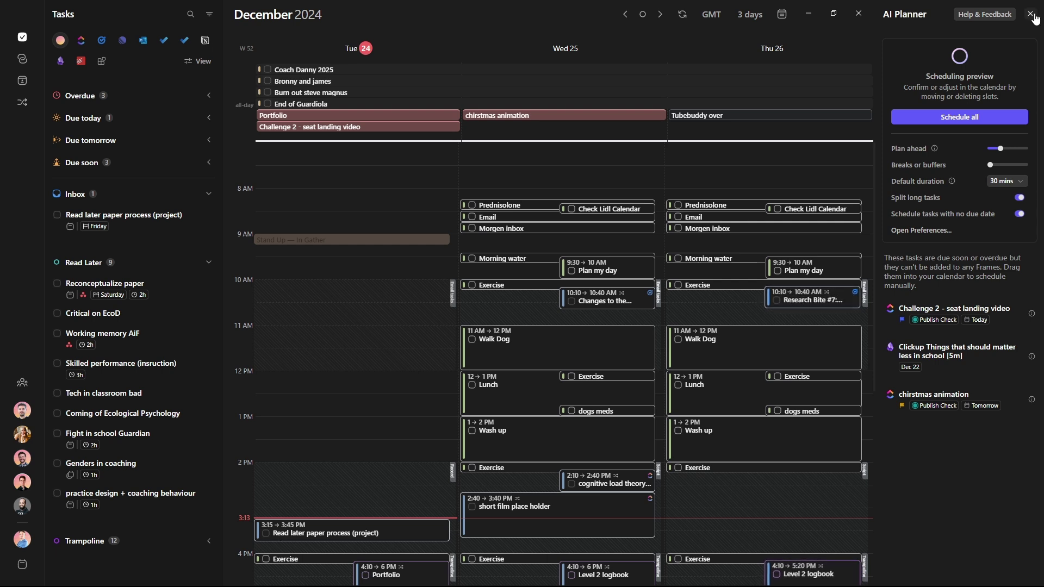
key("Escape")
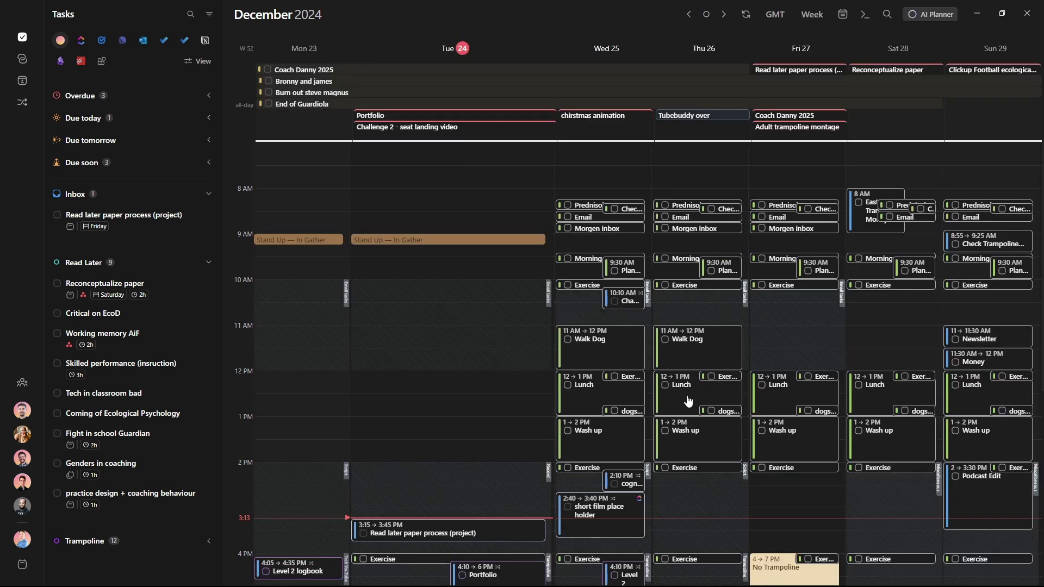
scroll(688, 401, "down", 5)
scroll(475, 514, "down", 2)
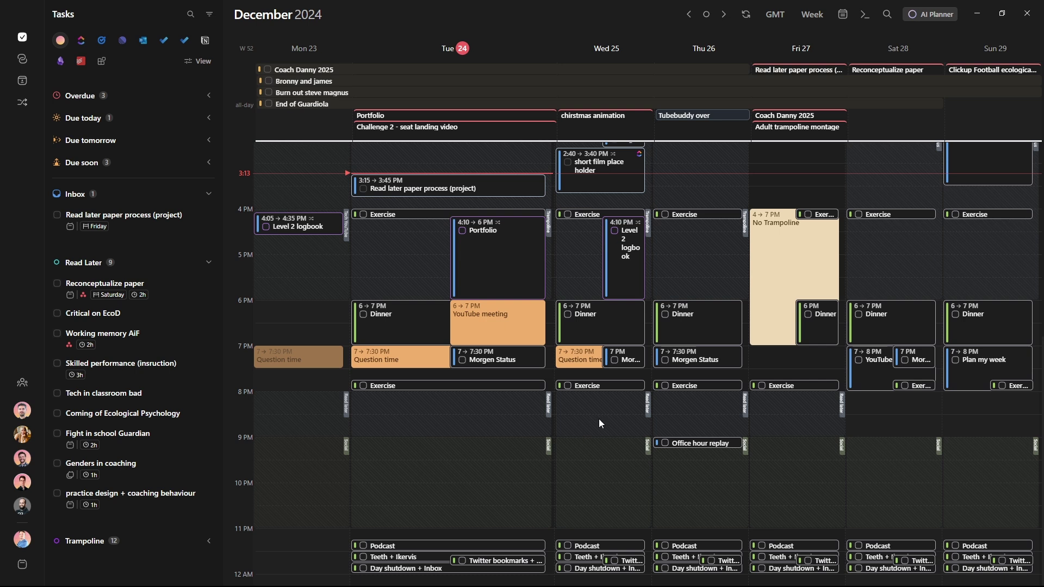
scroll(598, 419, "up", 7)
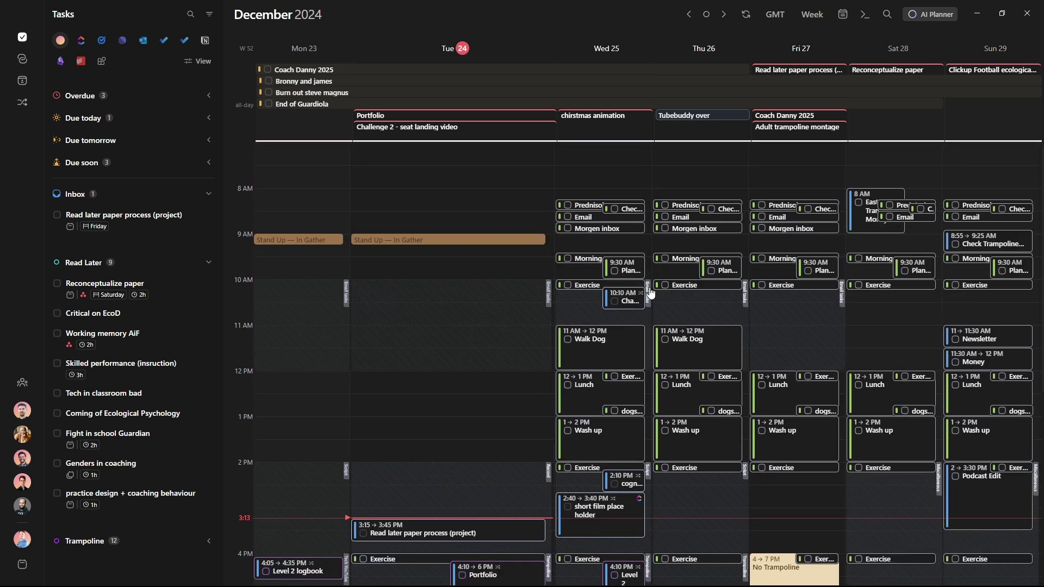
left_click(648, 293)
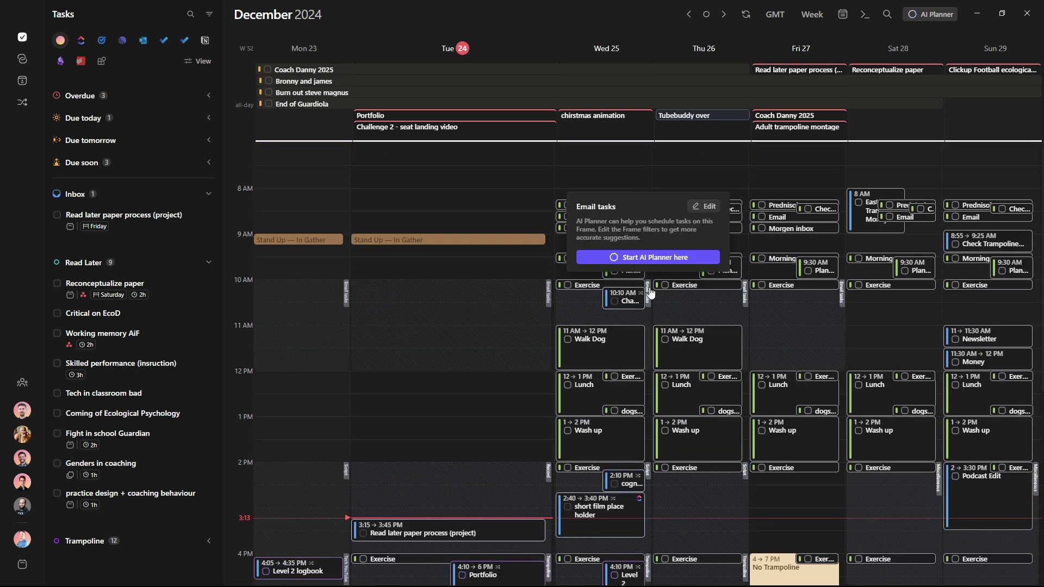
left_click(708, 206)
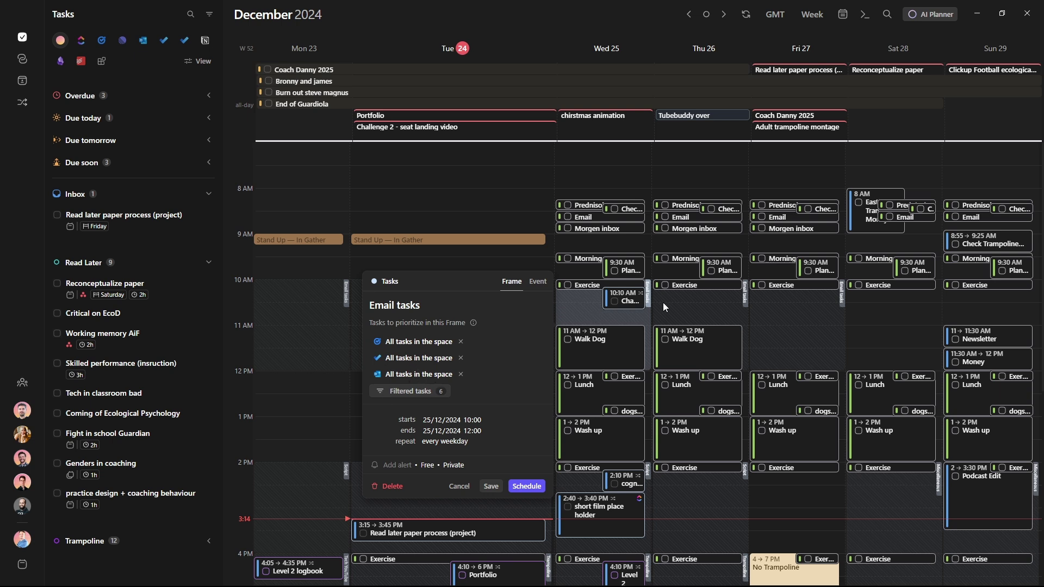
left_click(737, 296)
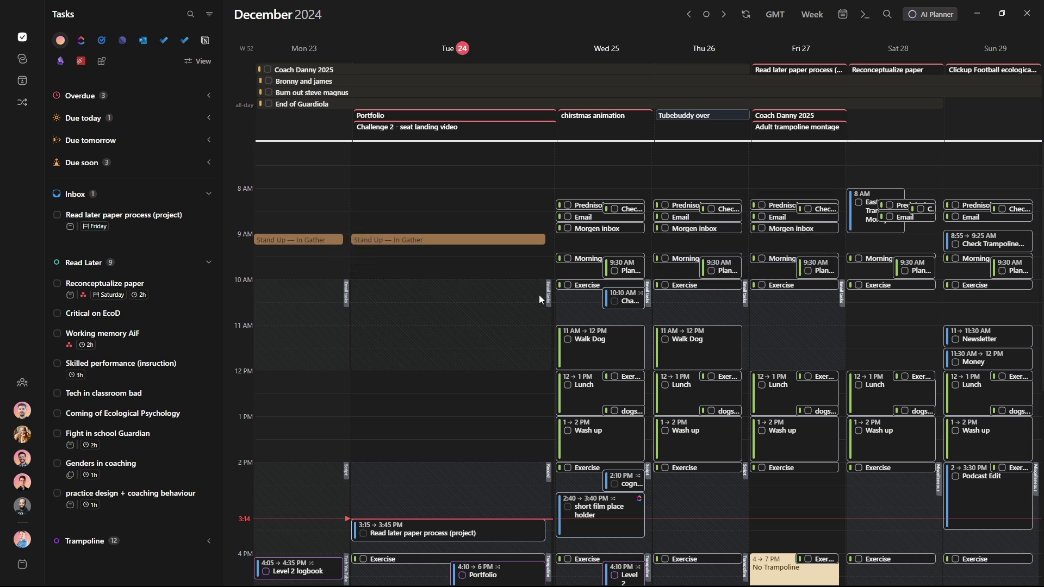
Scroll the week view down past the Email tasks frames.
mouse_move(825, 298)
scroll(490, 414, "down", 5)
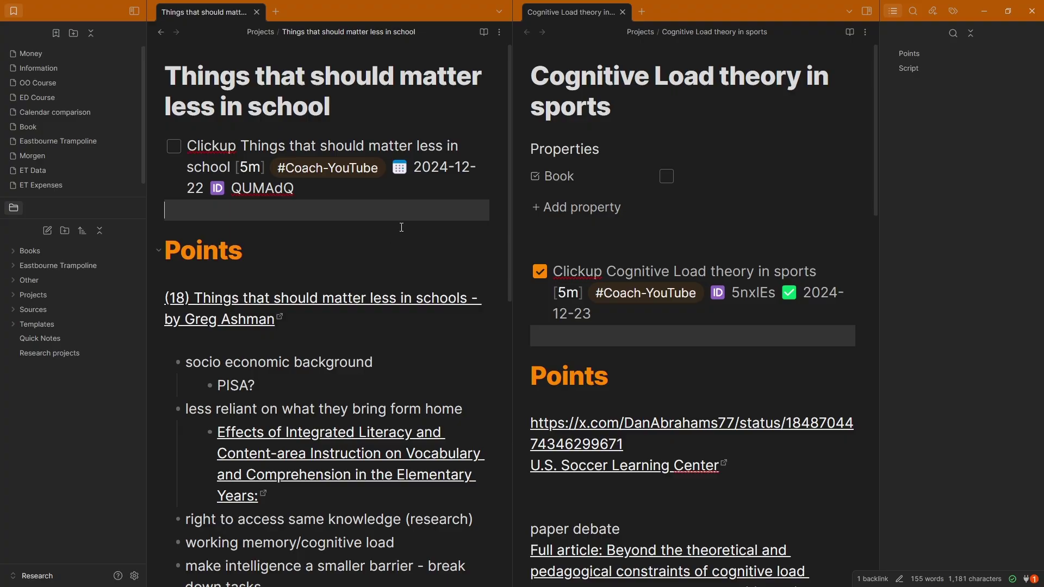
left_click(316, 148)
left_click(276, 208)
left_click(247, 149)
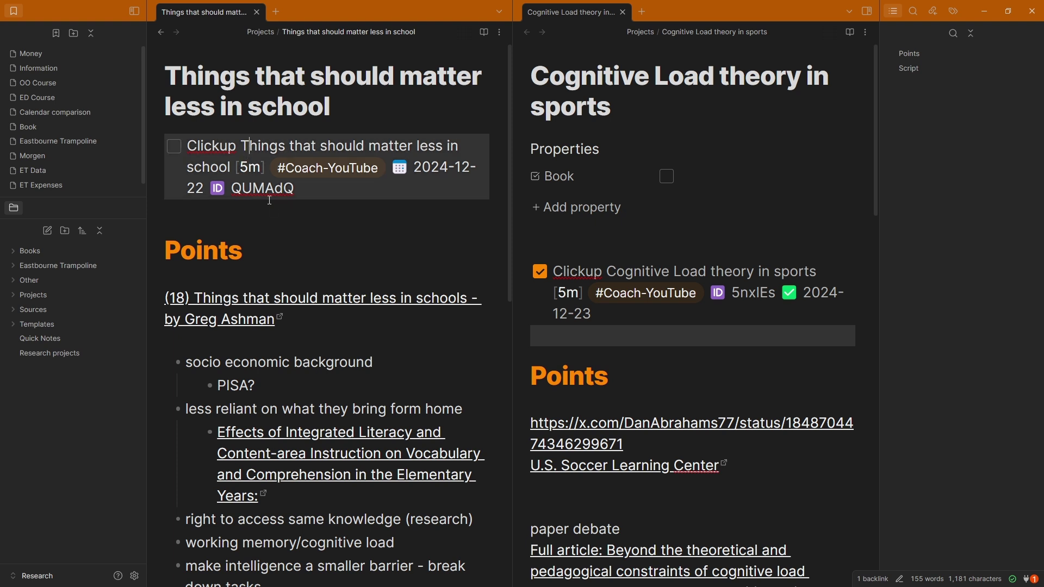
left_click(275, 206)
scroll(283, 214, "down", 3)
left_click(302, 215)
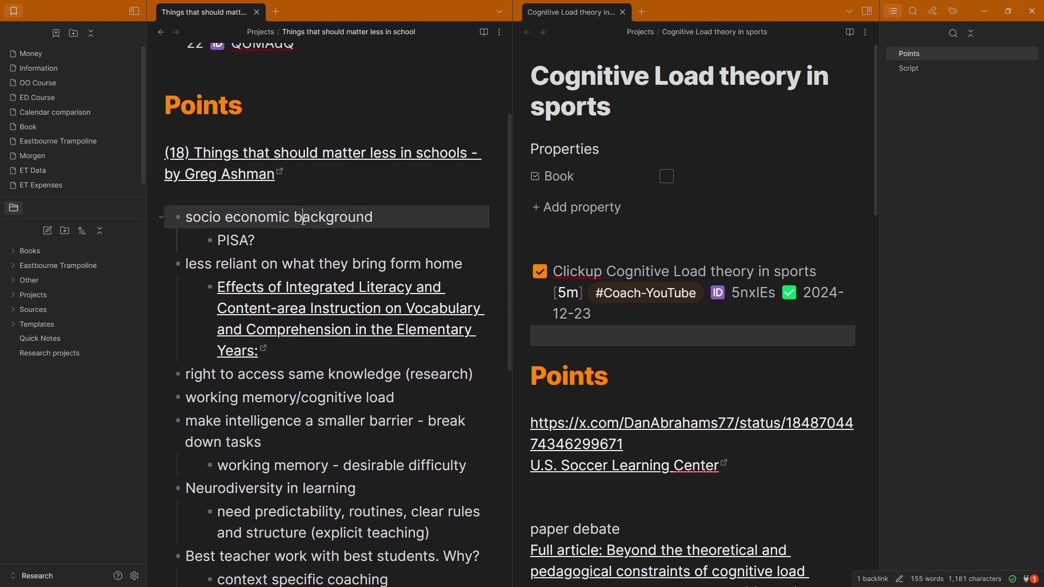
scroll(302, 223, "up", 2)
scroll(302, 224, "up", 2)
left_click(275, 212)
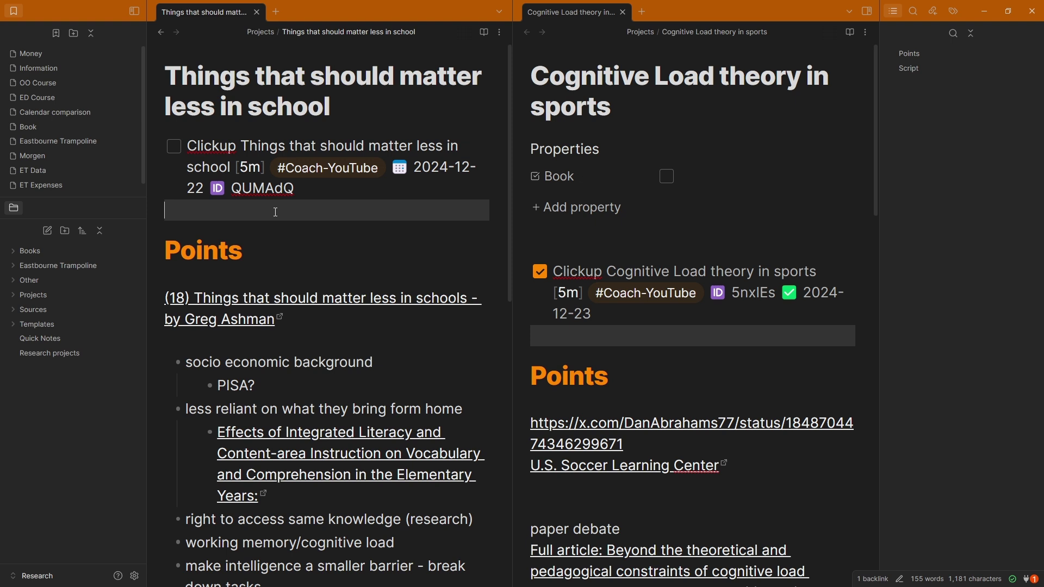
left_click(246, 151)
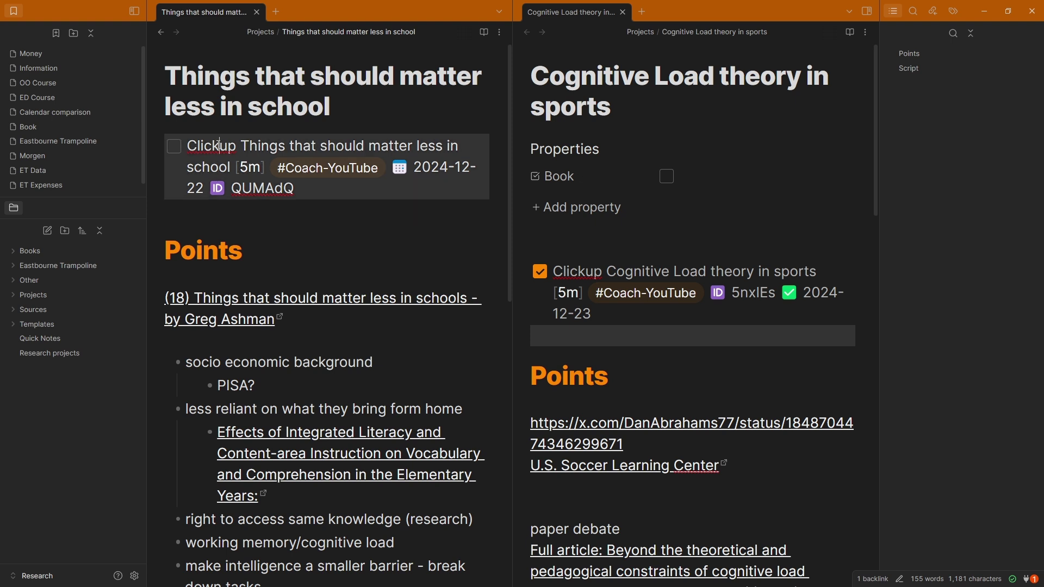
left_click_drag(237, 147, 192, 146)
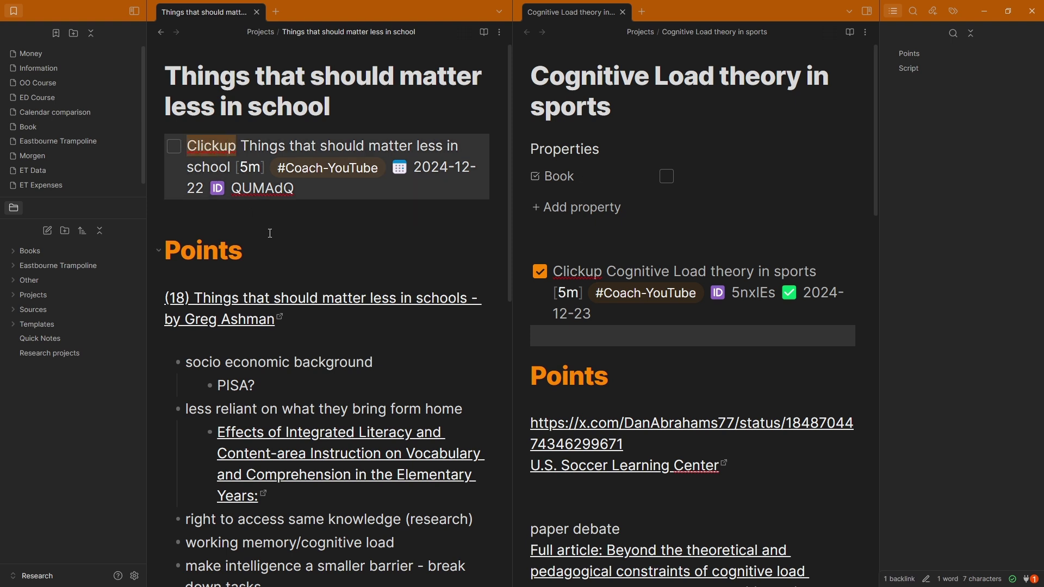
left_click(266, 210)
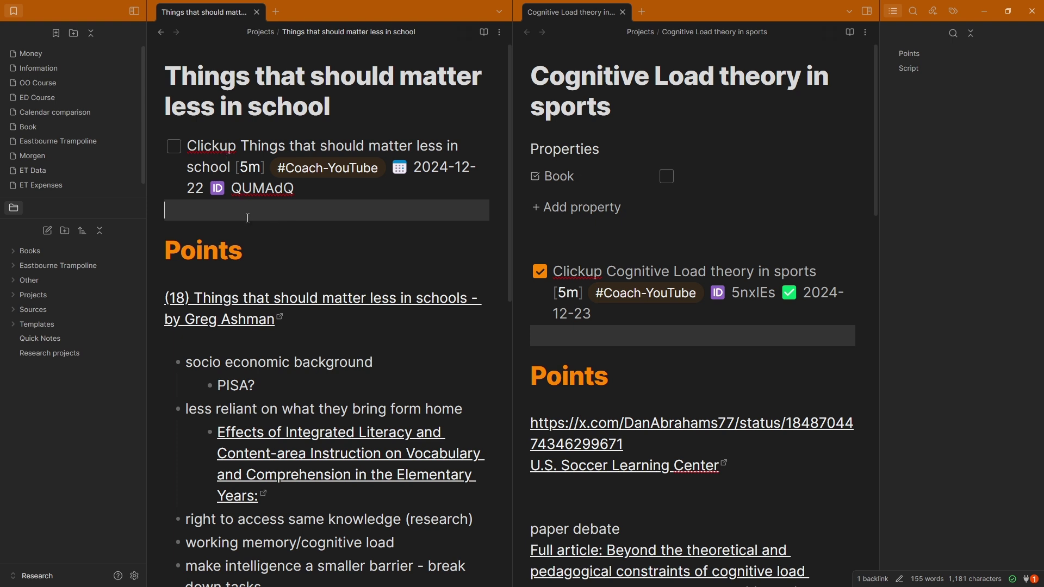
scroll(244, 179, "down", 3)
key("Down")
key("Down")
key("Down")
key("Down")
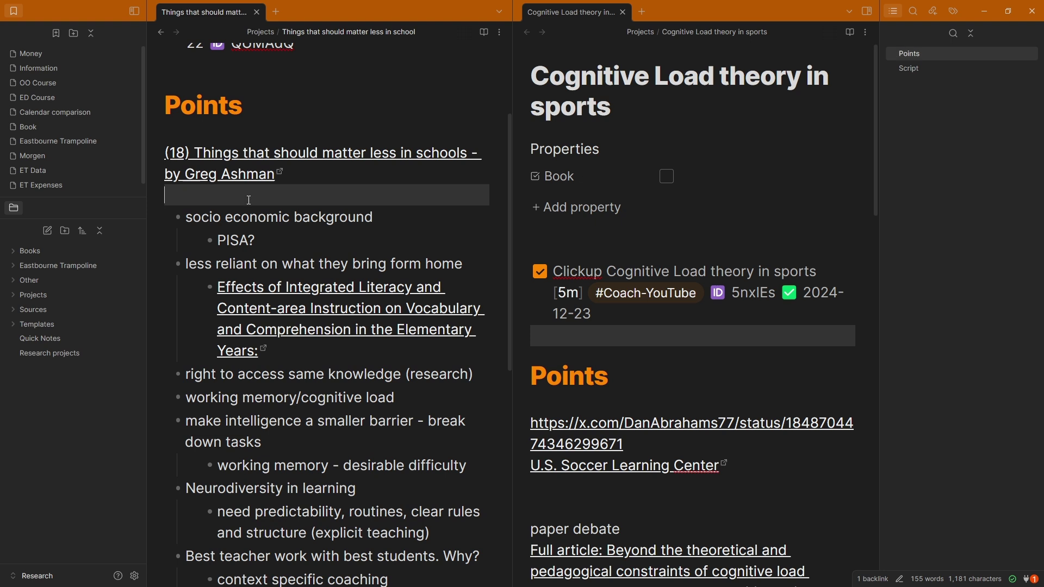
left_click(266, 131)
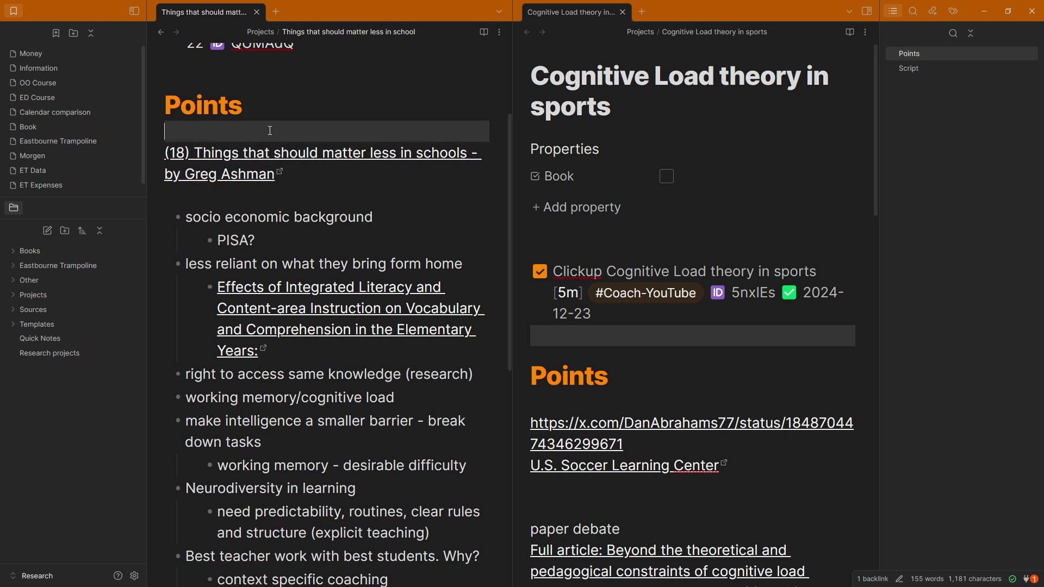
left_click(284, 219)
scroll(277, 250, "down", 3)
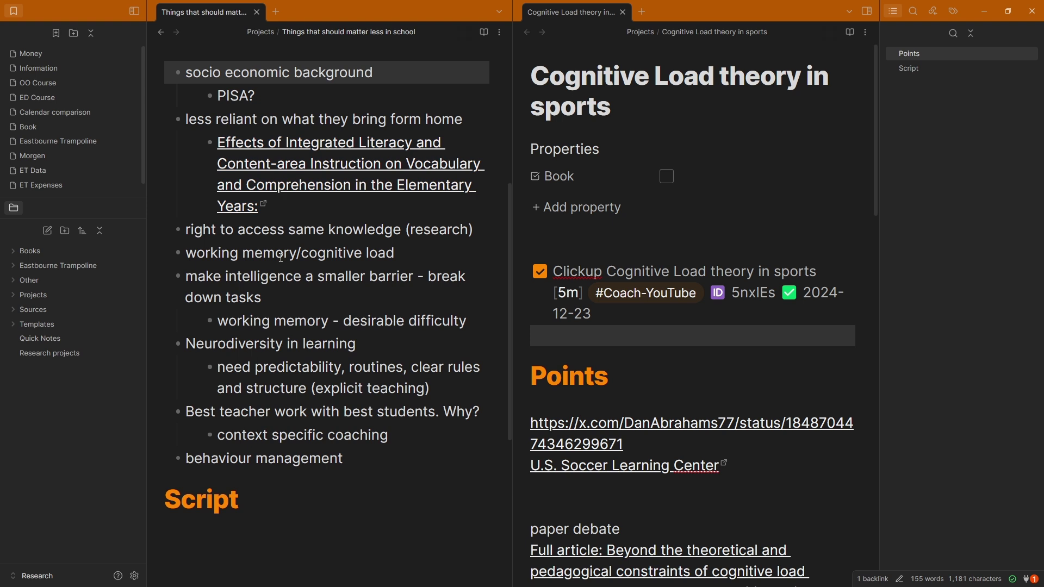
left_click(270, 279)
left_click_drag(356, 463, 240, 287)
left_click(240, 283)
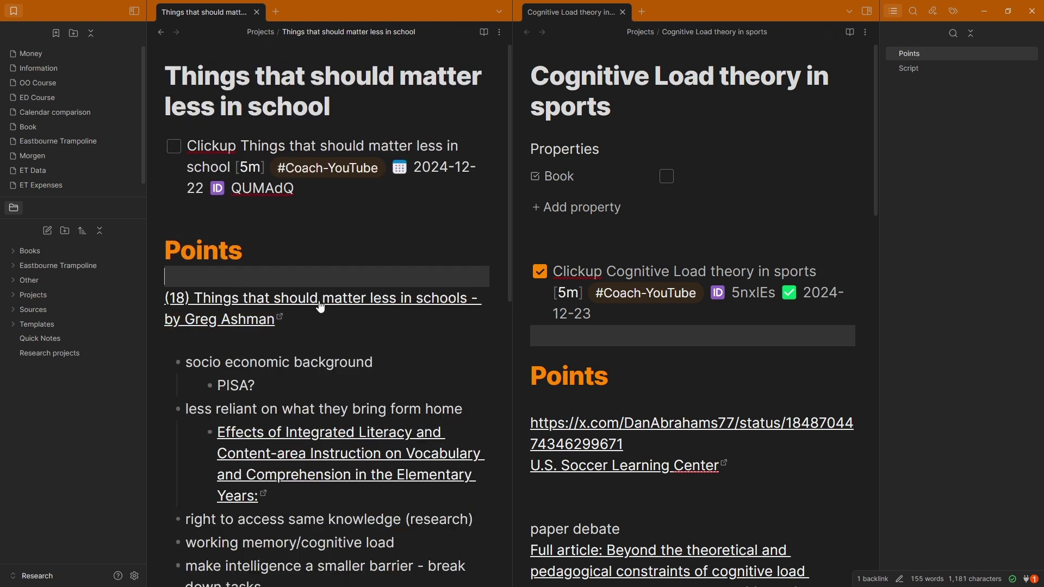
left_click(262, 340)
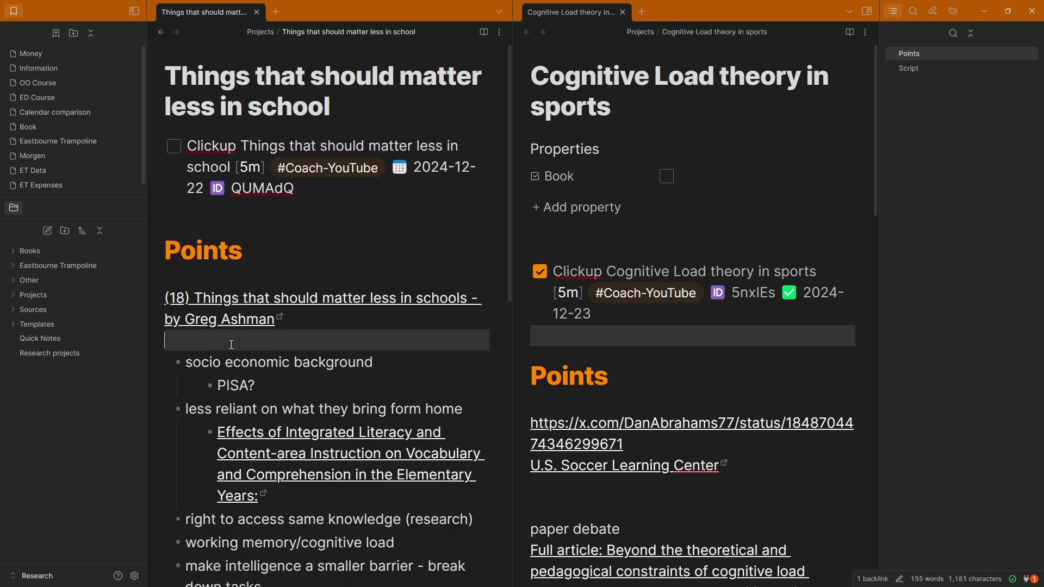
left_click(215, 147)
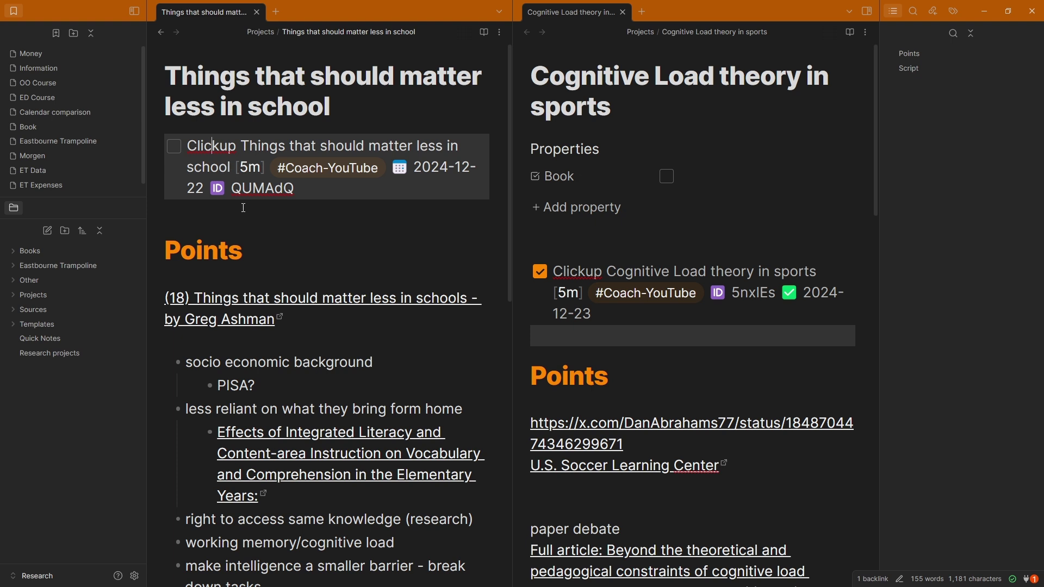
scroll(232, 213, "down", 2)
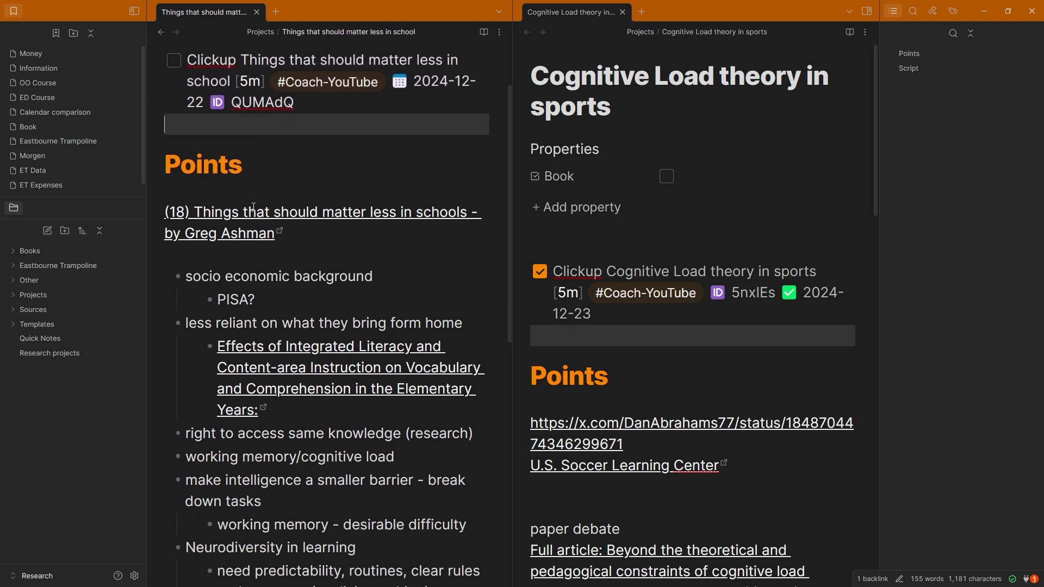
scroll(295, 254, "down", 4)
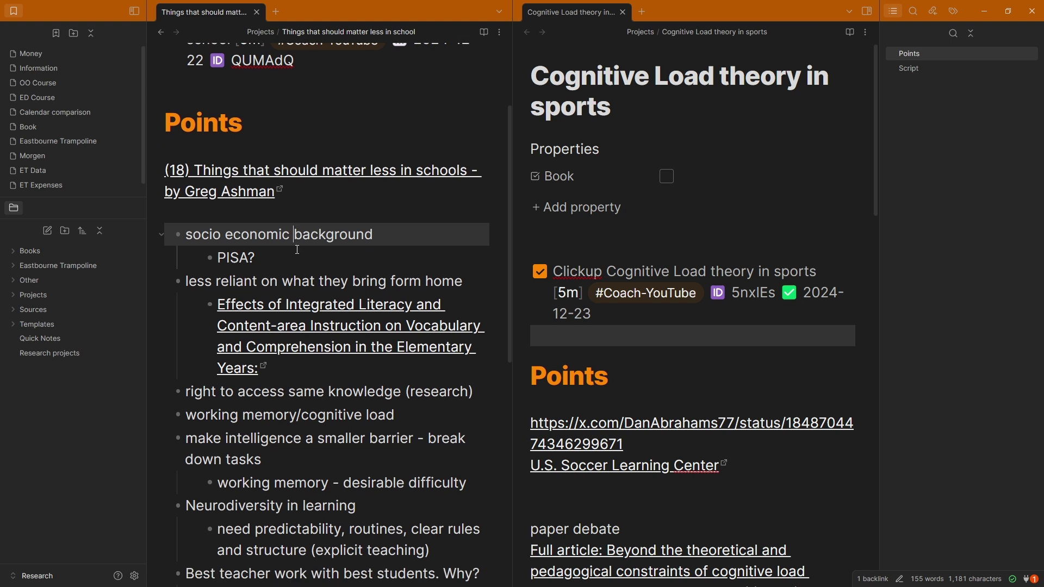
scroll(295, 247, "up", 6)
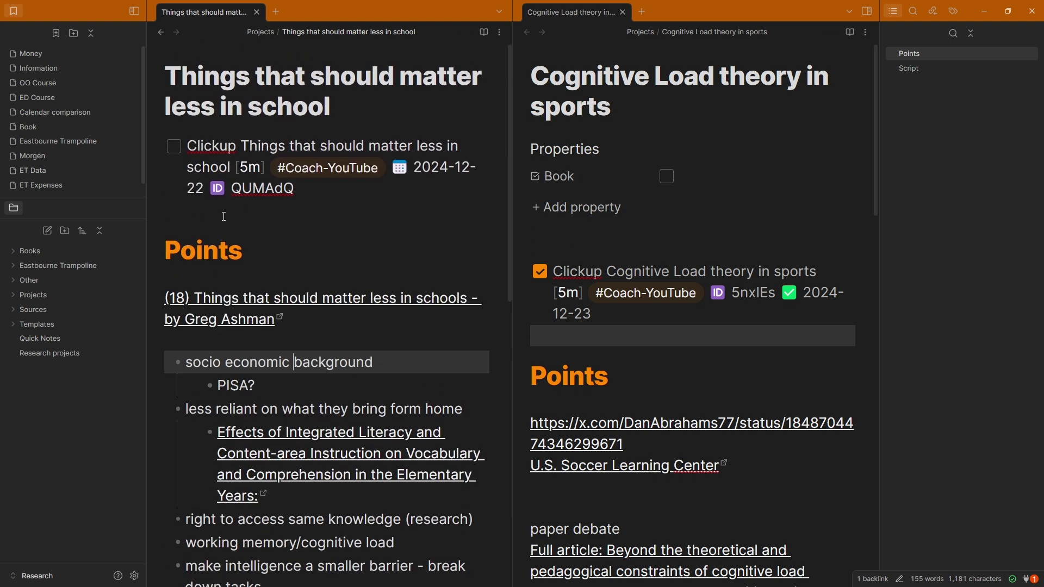
left_click(224, 216)
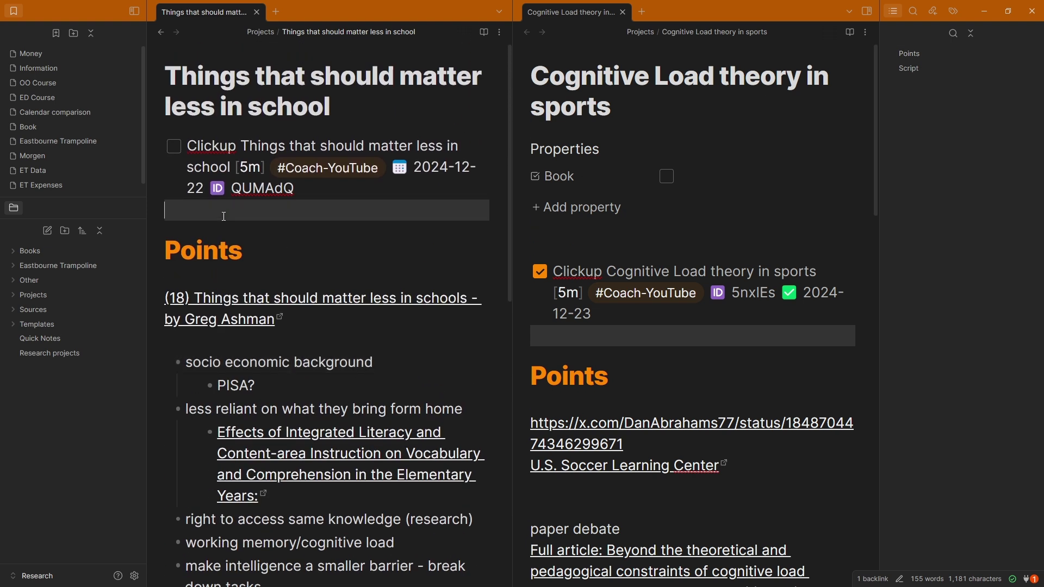
left_click(589, 331)
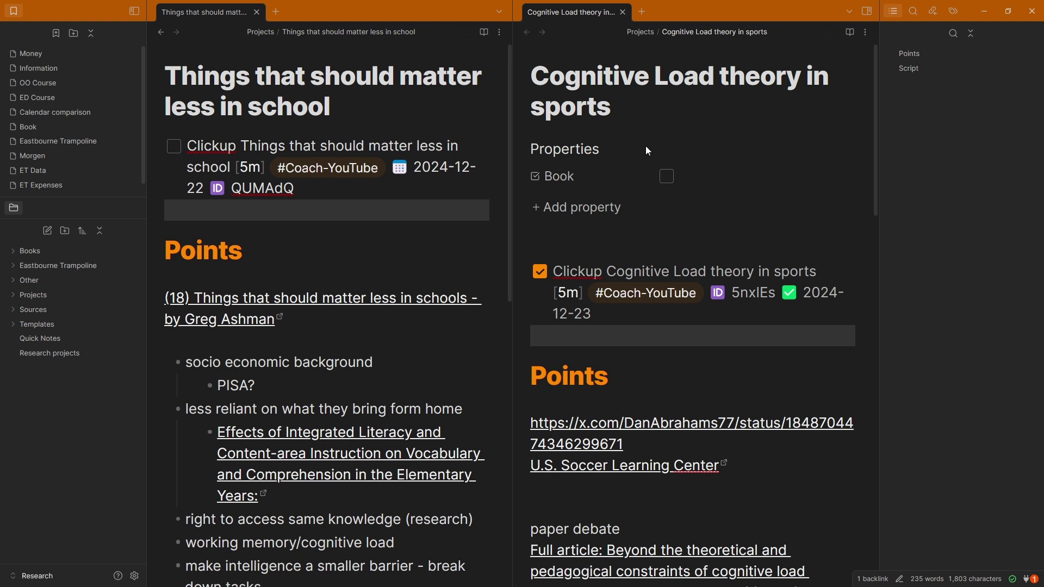
scroll(642, 228, "down", 2)
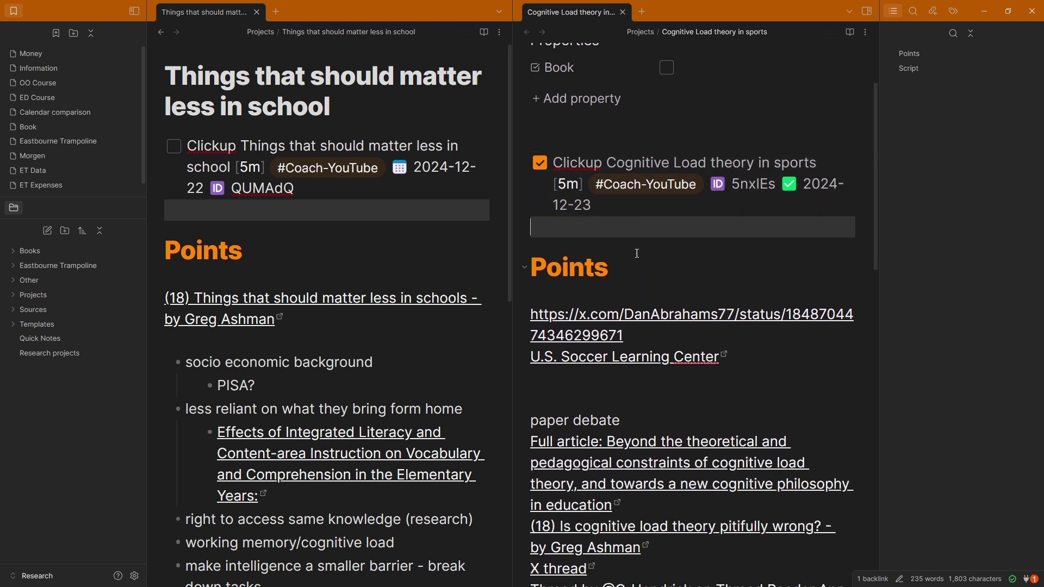
scroll(637, 253, "down", 3)
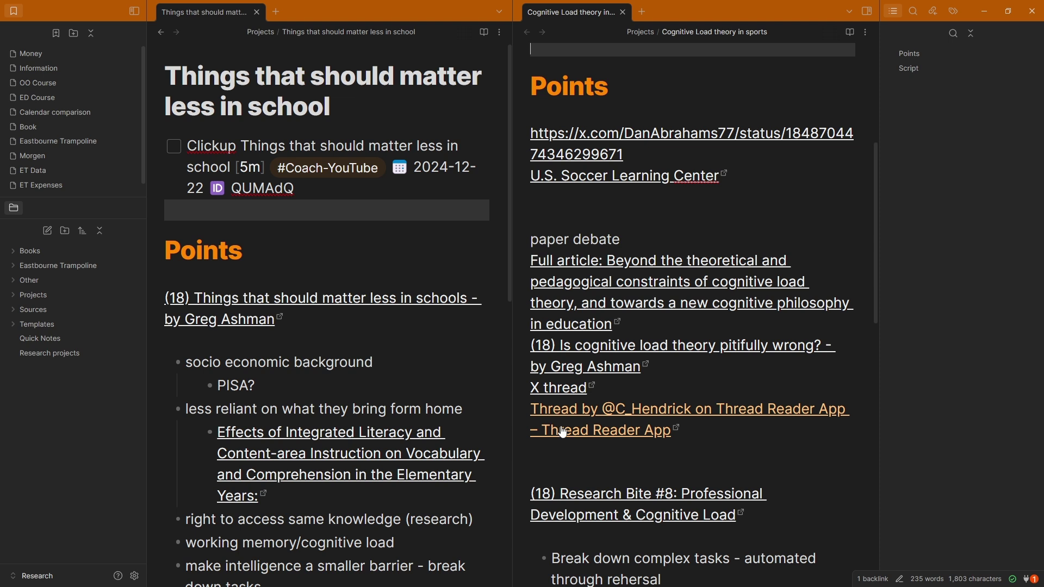
left_click(601, 215)
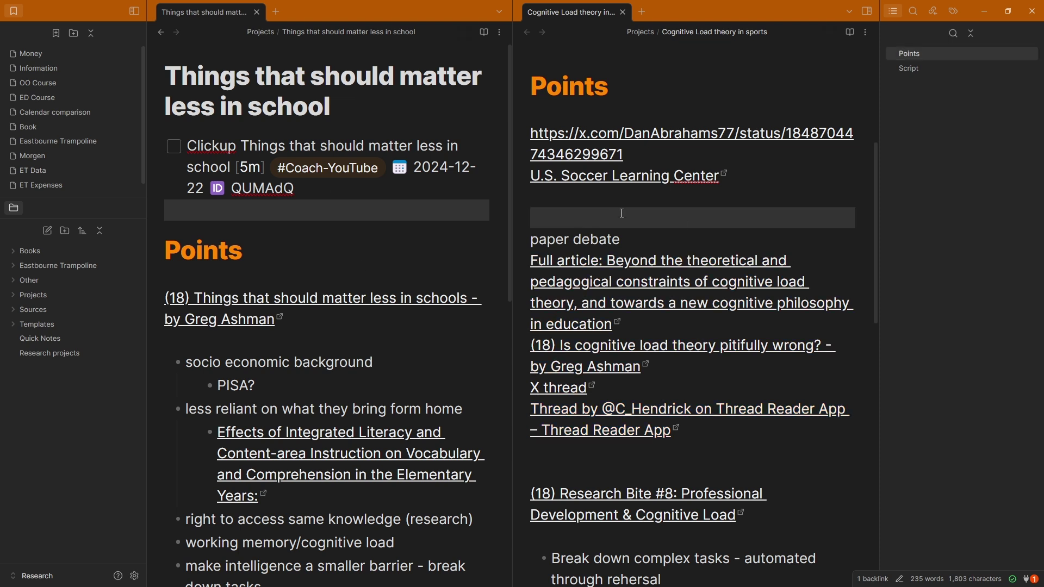
scroll(621, 212, "up", 5)
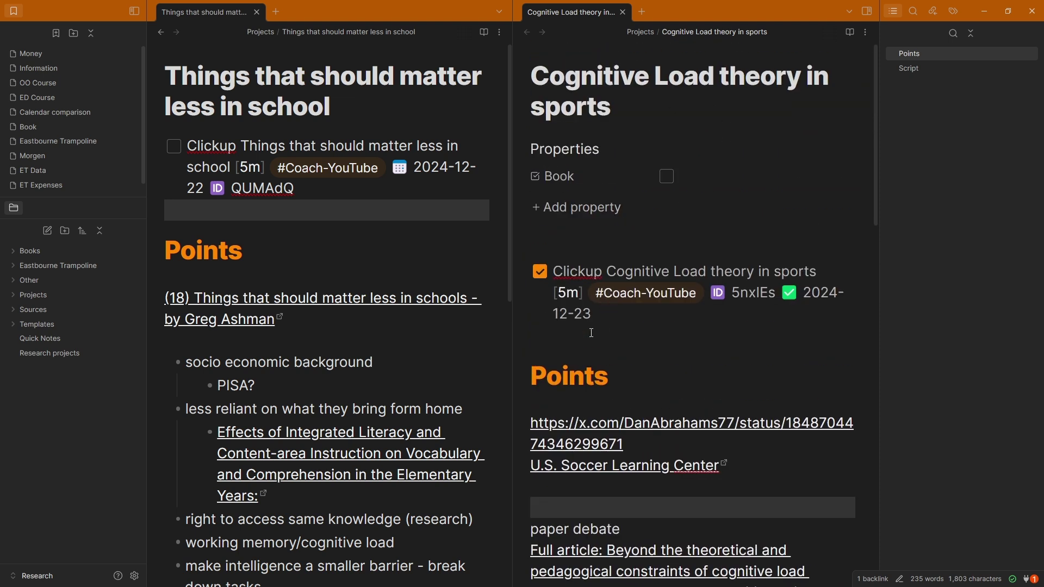
scroll(597, 332, "down", 5)
scroll(609, 348, "down", 8)
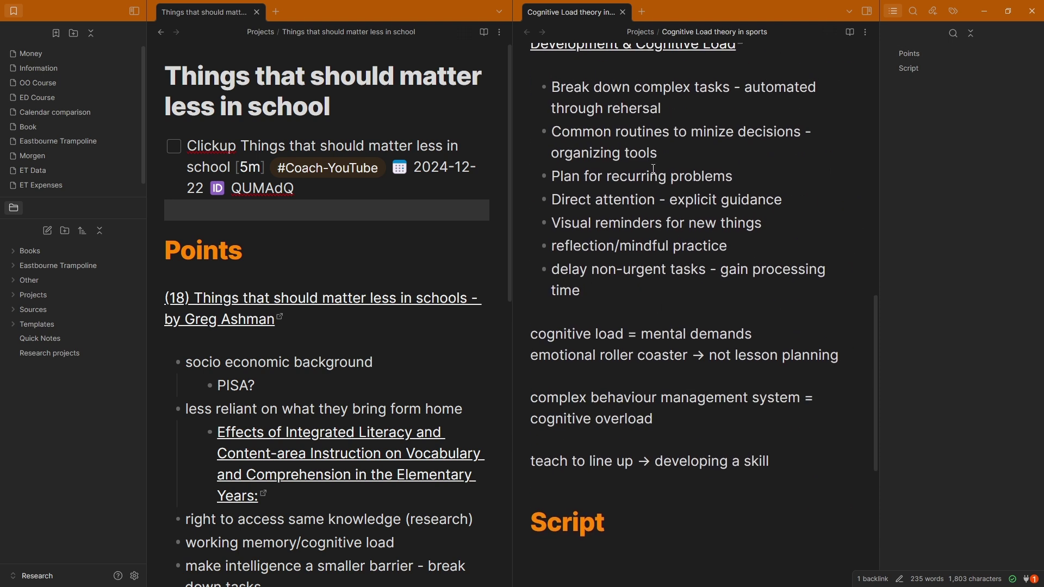
left_click_drag(634, 446, 598, 143)
left_click(598, 142)
scroll(598, 179, "up", 4)
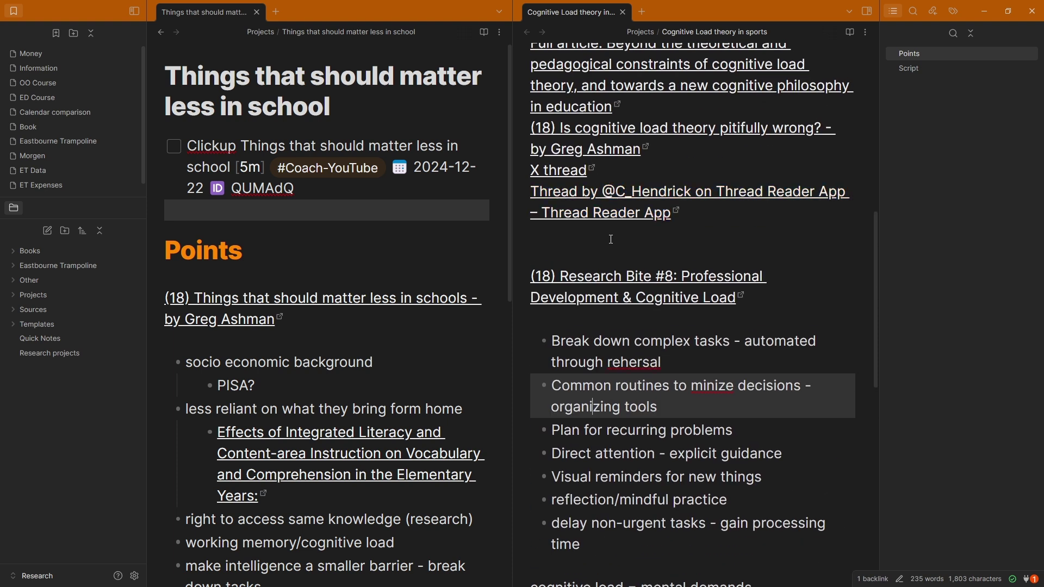
scroll(606, 234, "up", 4)
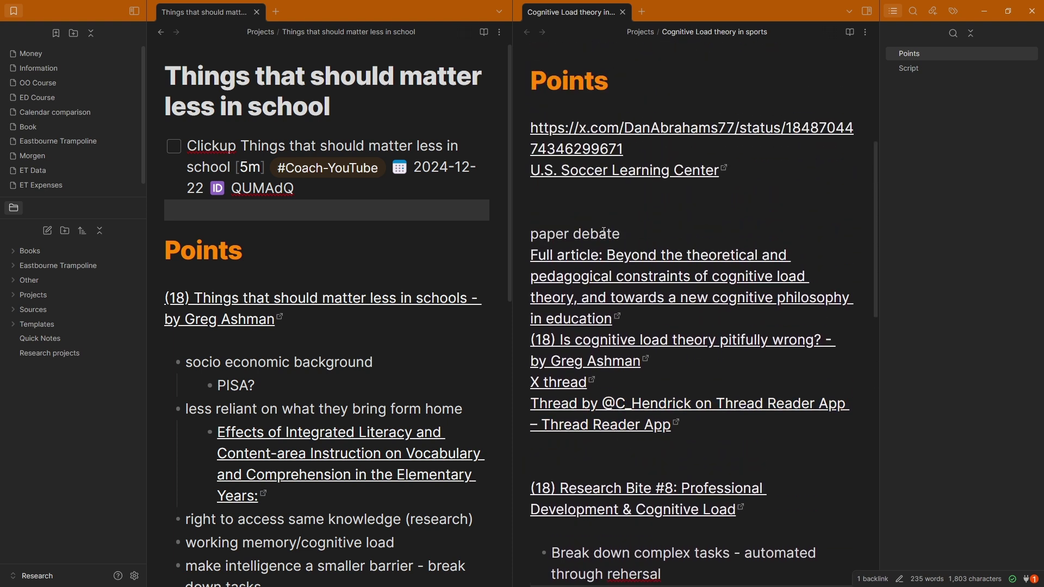
left_click(598, 217)
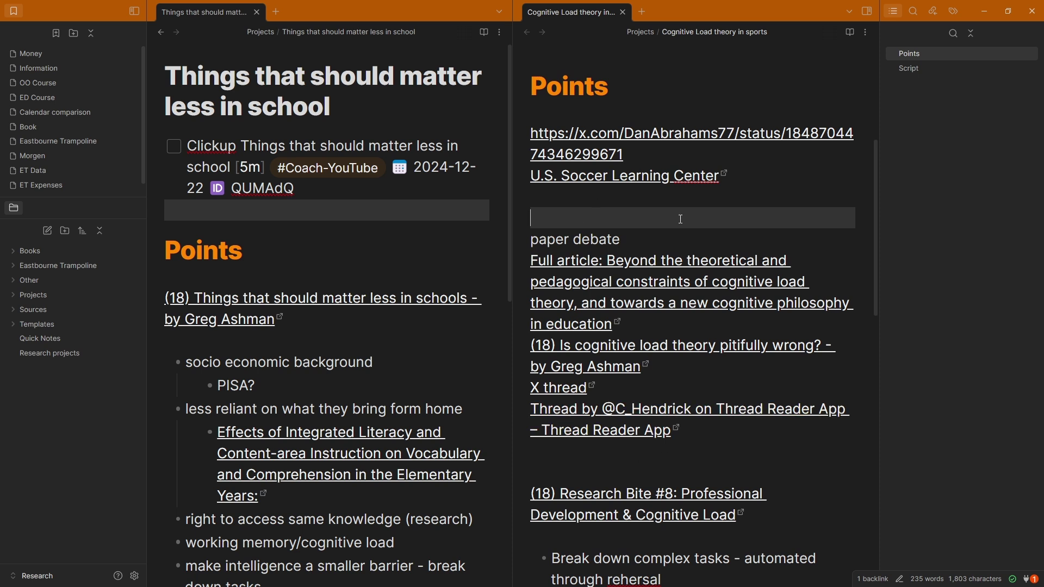
scroll(636, 229, "up", 5)
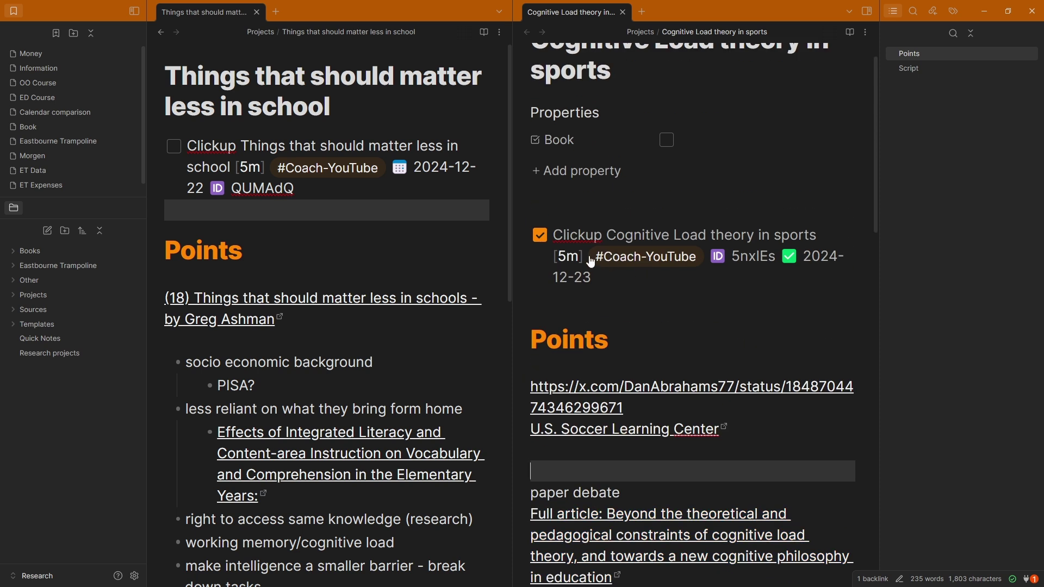
left_click(596, 239)
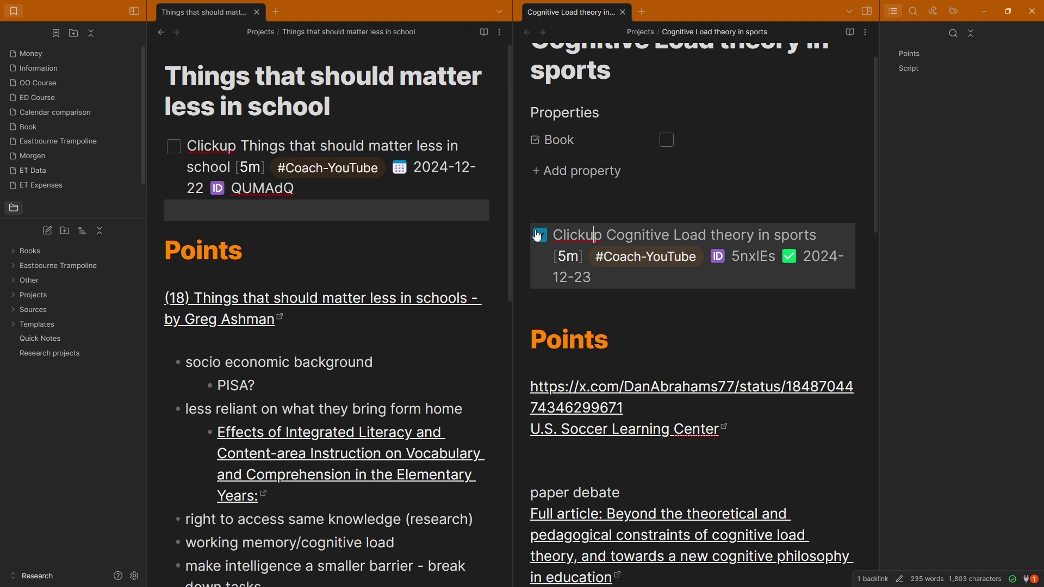
scroll(659, 113, "up", 1)
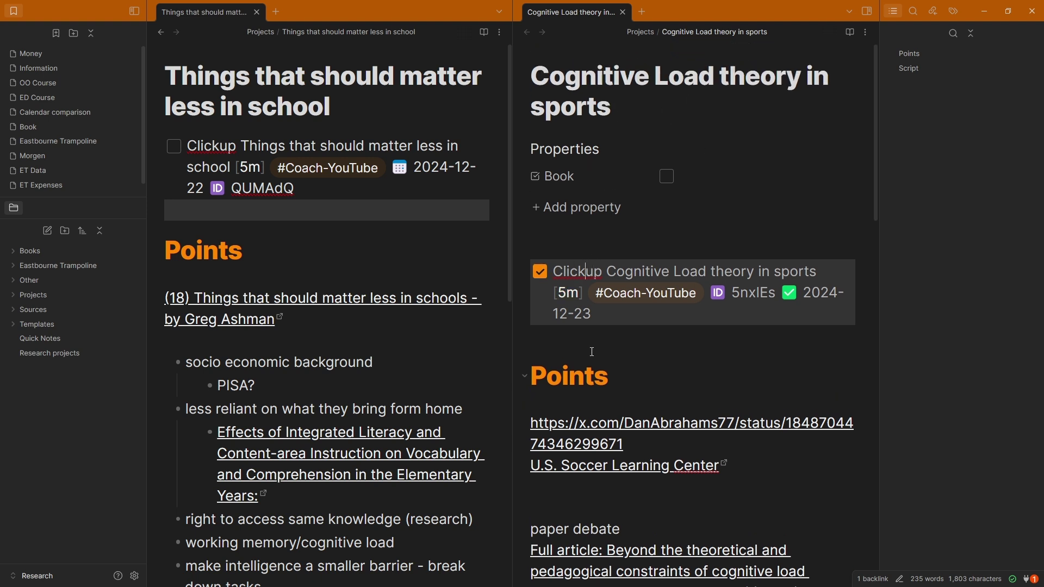
scroll(590, 274, "down", 4)
left_click(580, 311)
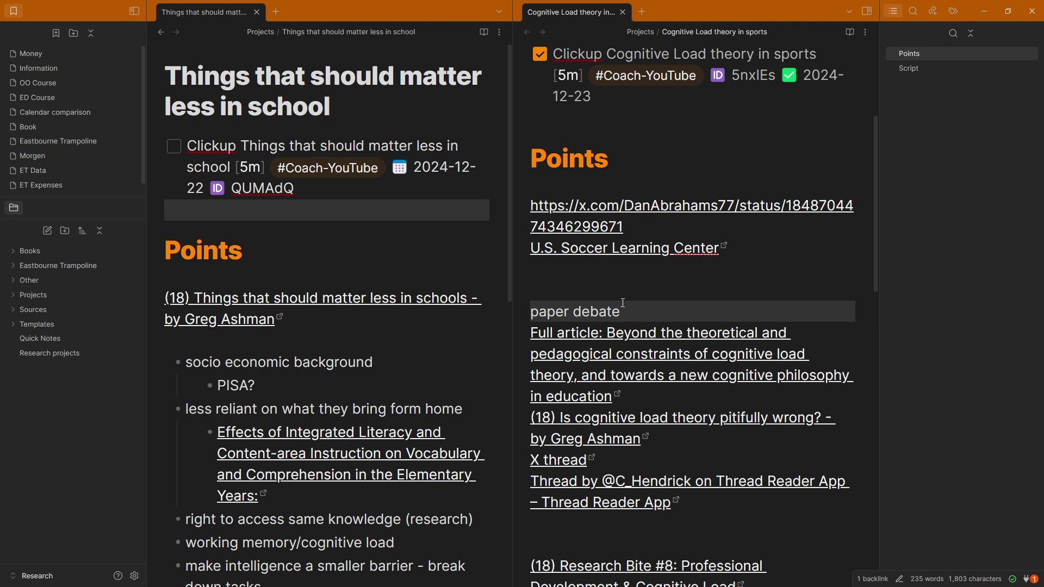
scroll(620, 303, "up", 4)
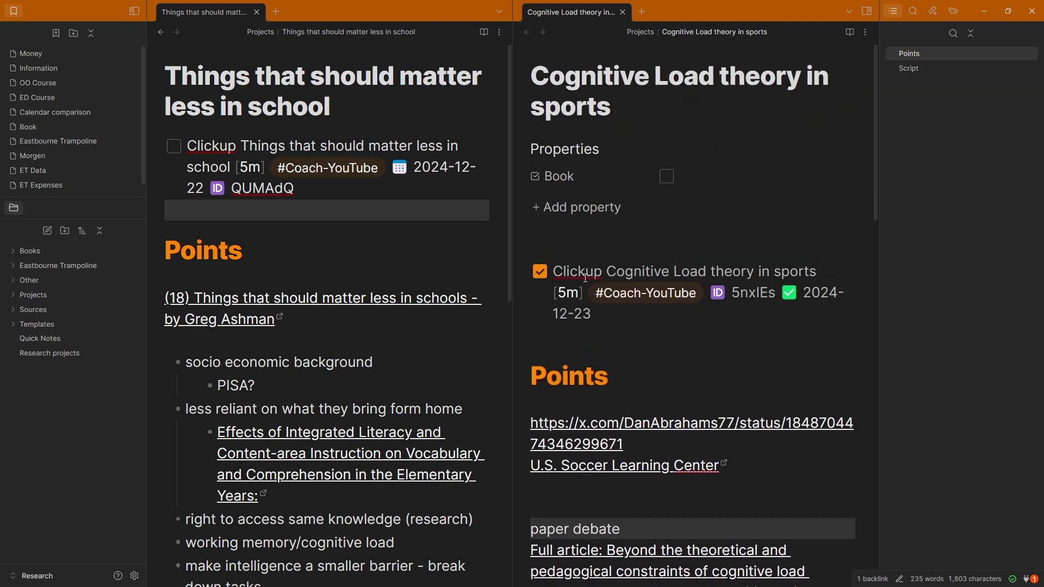
left_click(567, 271)
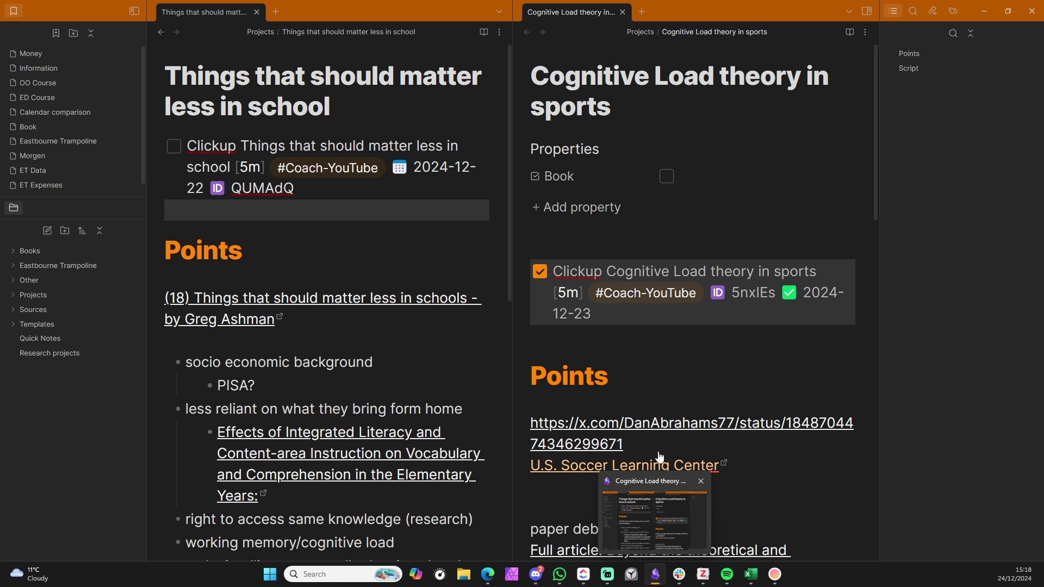
left_click(601, 350)
left_click(587, 341)
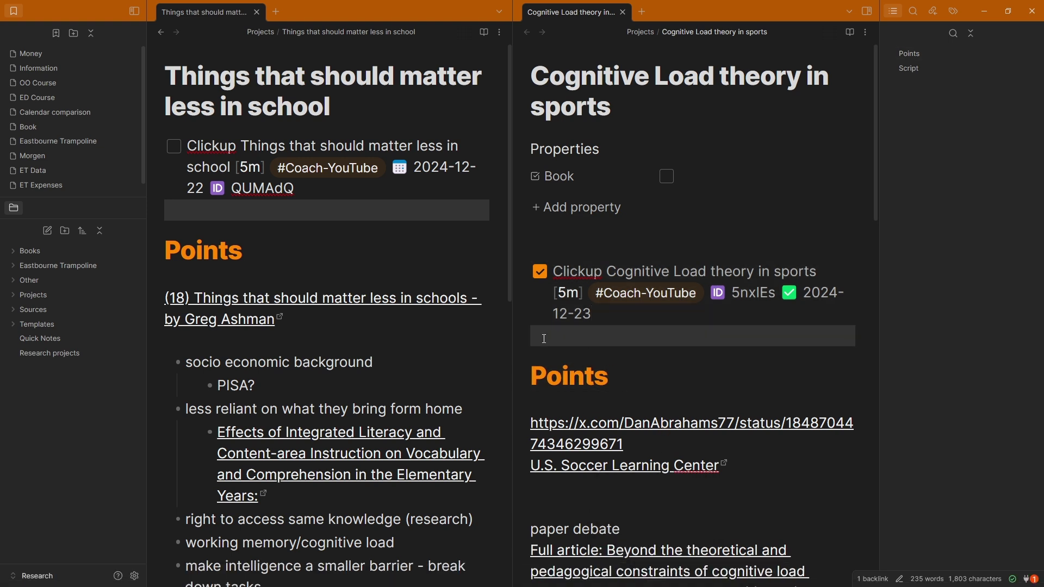
Back in Morgen, filter tasks to ClickUp, then the YouTube list, then show all lists.
key("alt+Tab")
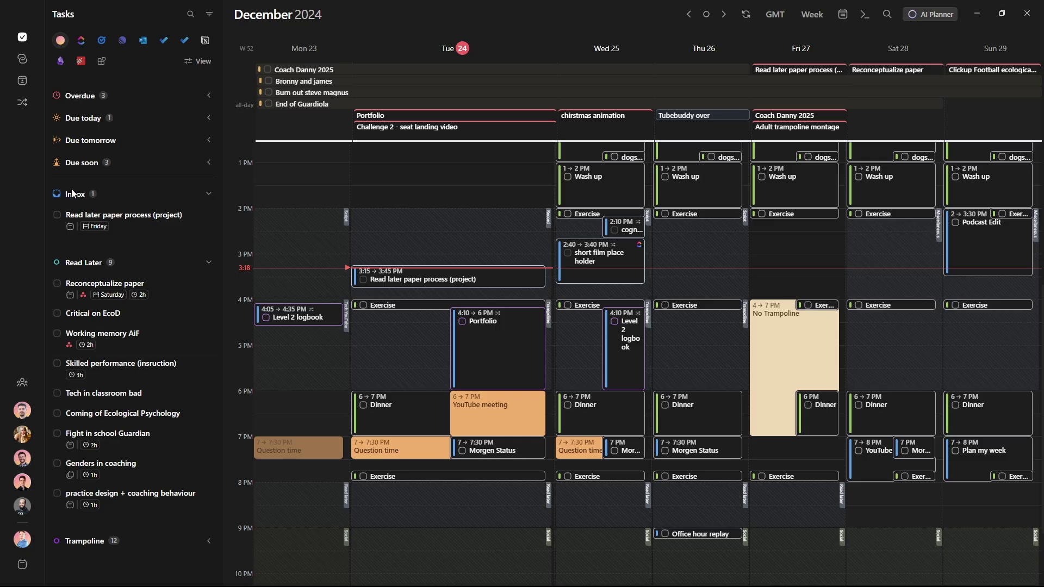
left_click(61, 62)
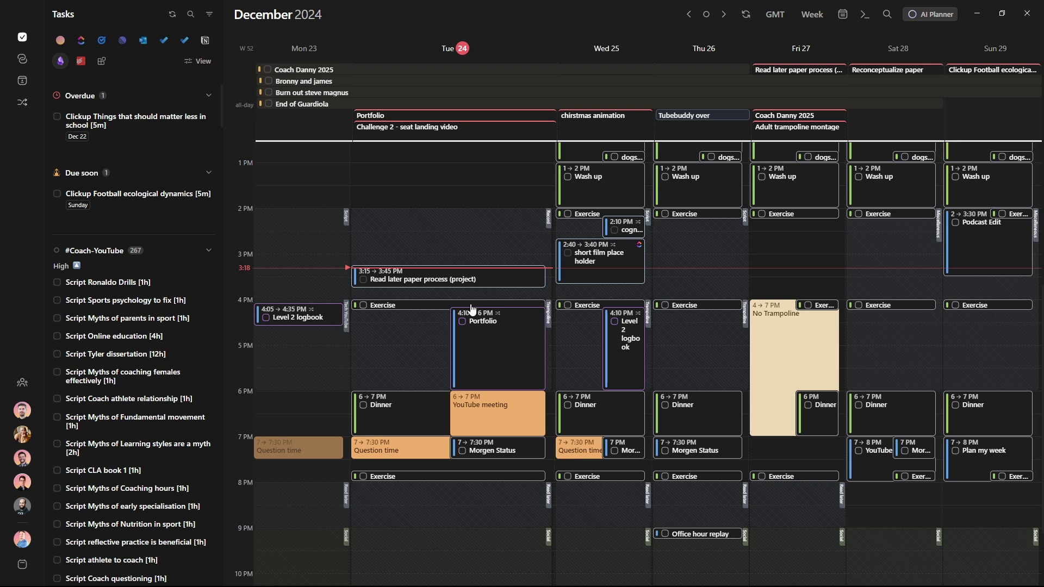
left_click(81, 41)
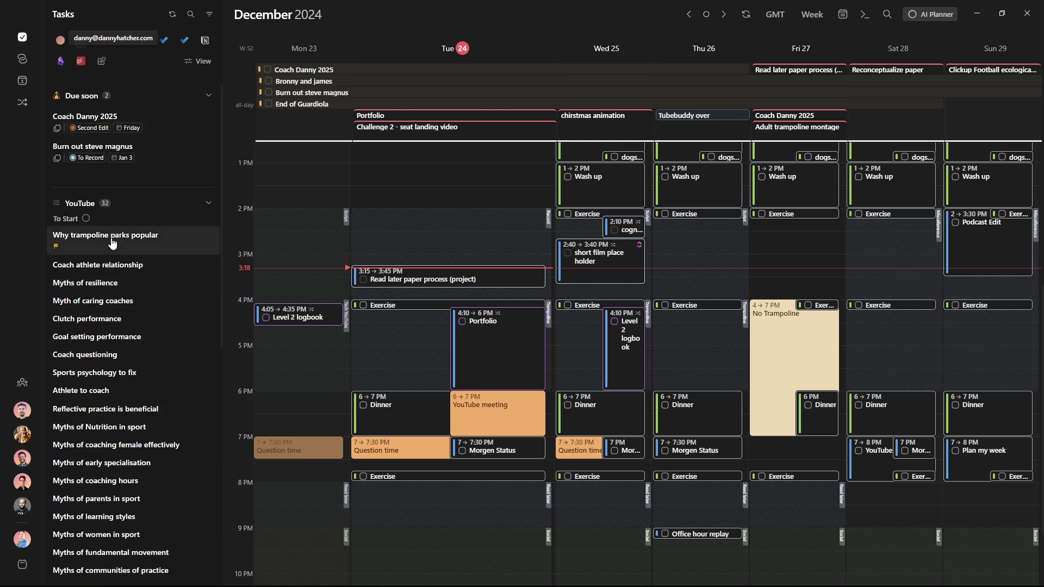
left_click(61, 40)
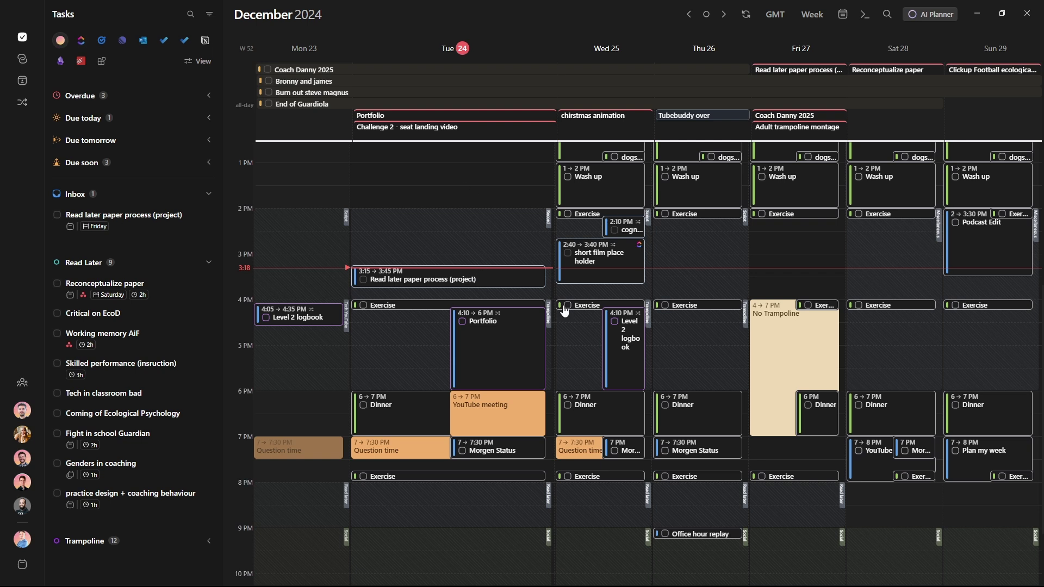
mouse_move(601, 261)
Open Saturday's Miscellaneous frame: Inbox, Read Later, Trampoline lists, 14:00–18:00 weekends.
left_click(891, 353)
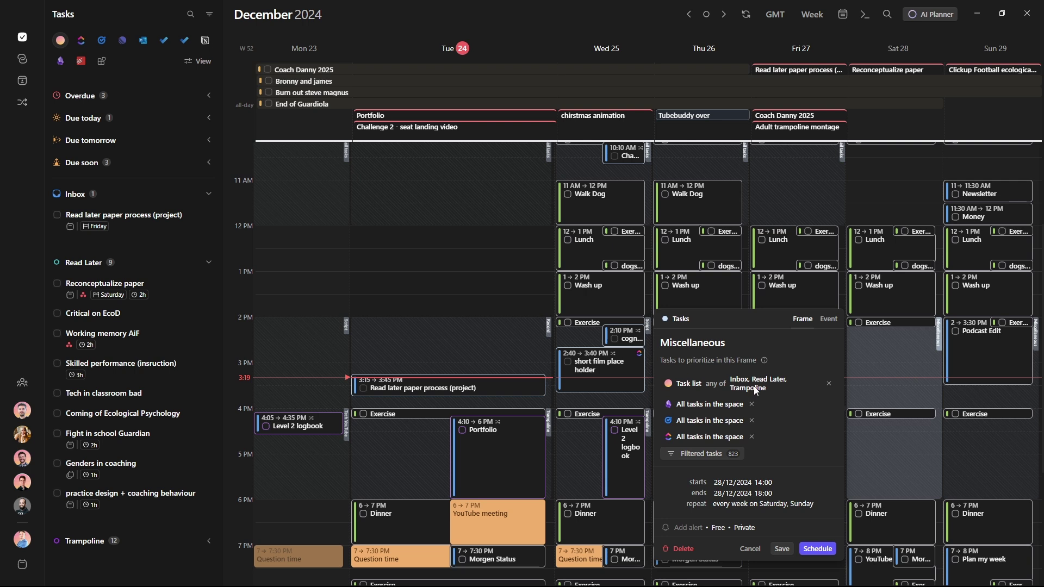